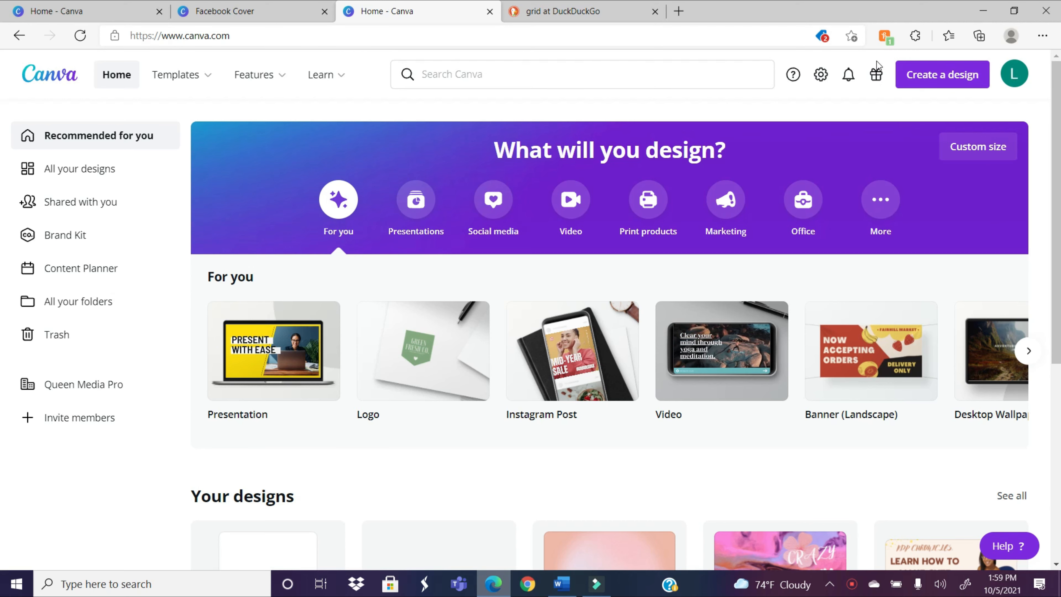
Step: Create a new blank design with a custom size of 6 × 9 in
click(940, 81)
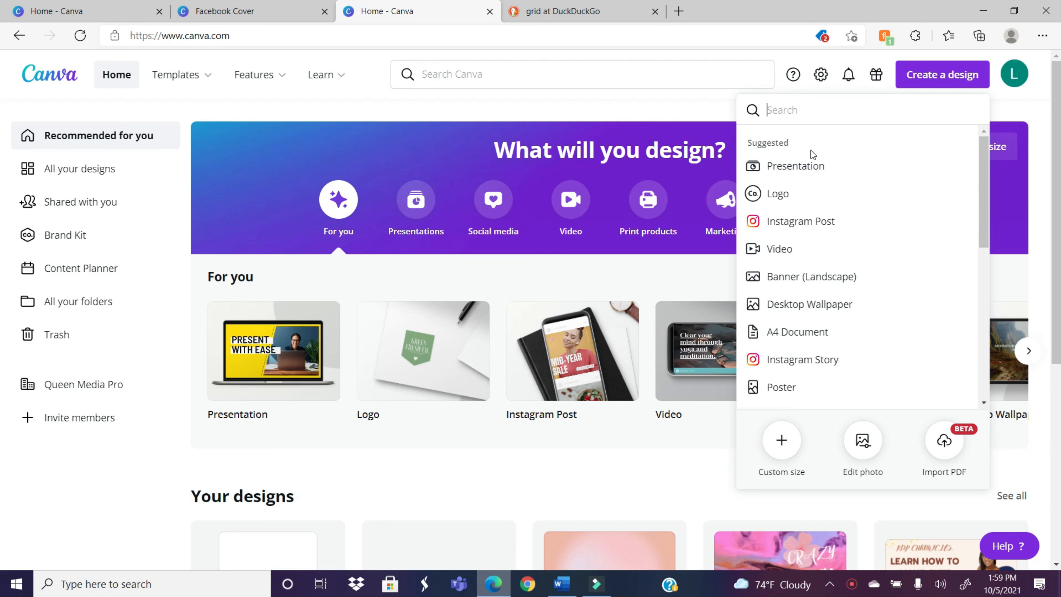
click(783, 437)
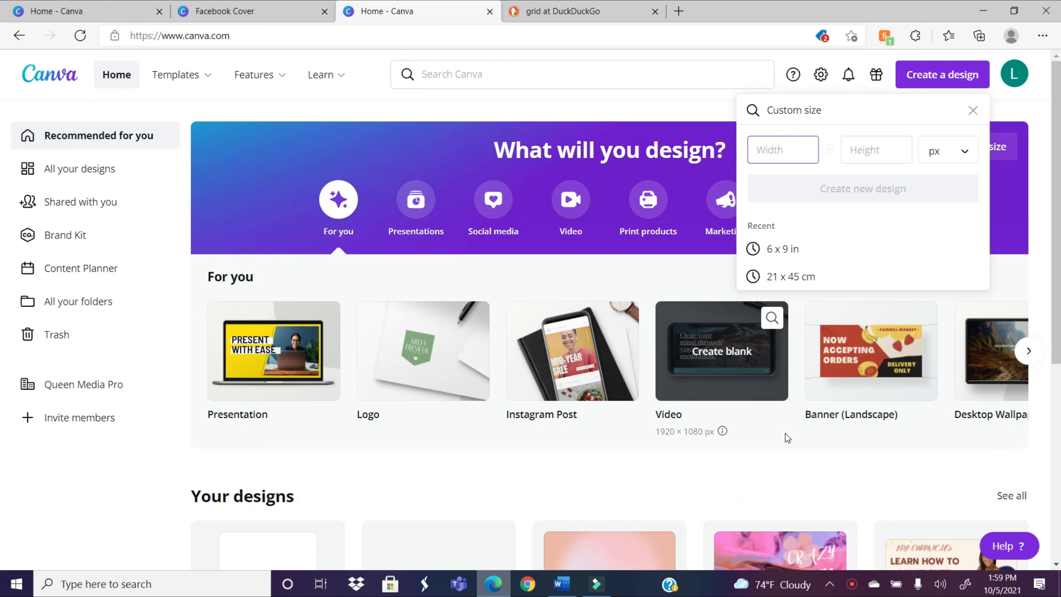
click(783, 154)
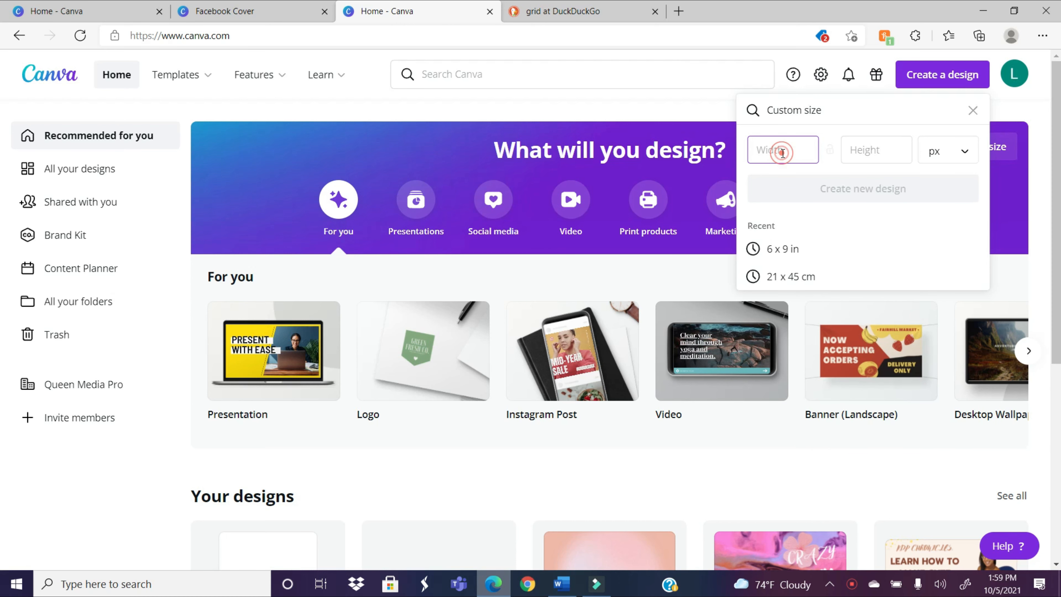
text(6)
click(867, 149)
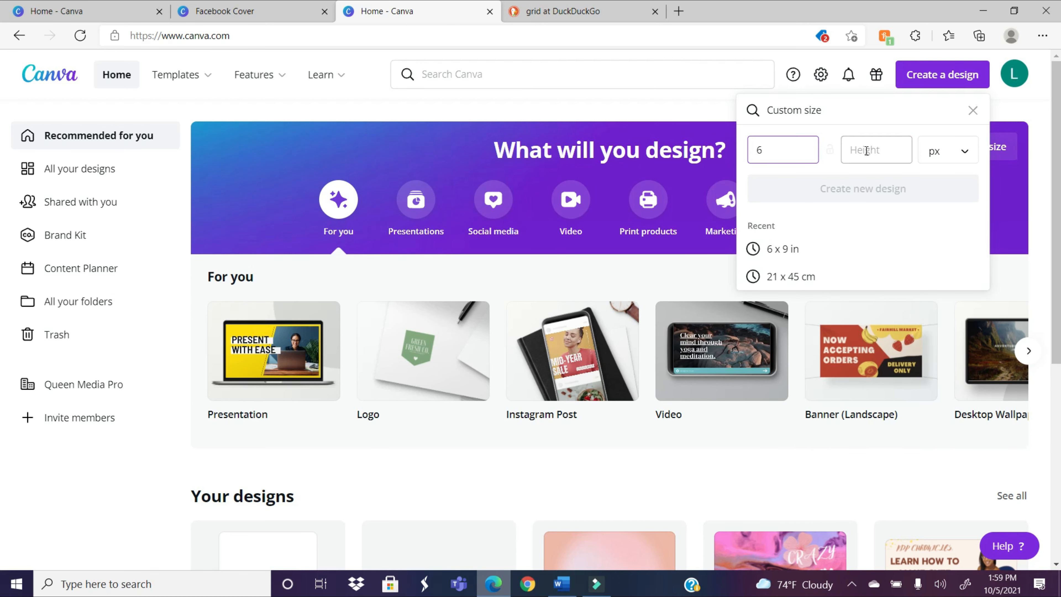
text(9)
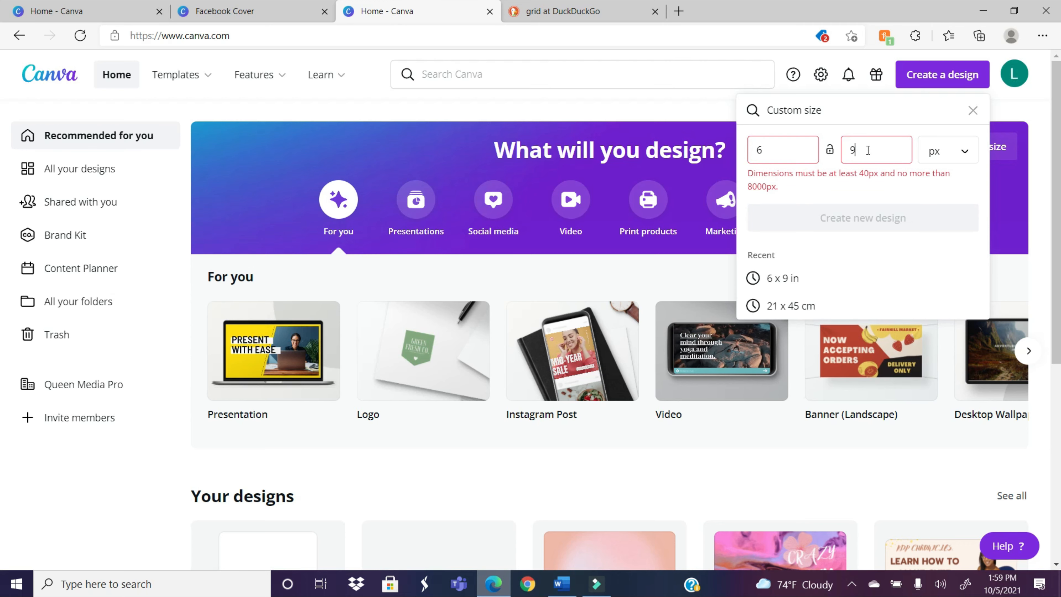
click(959, 153)
click(956, 184)
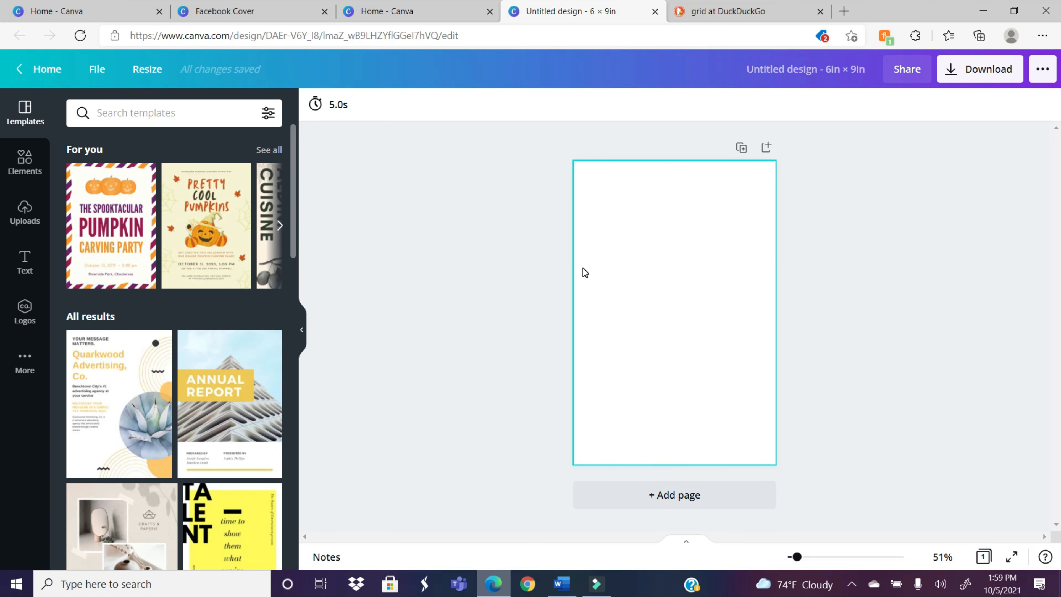
Step: Rename the design as "Interior Pages for 6x9"
click(801, 77)
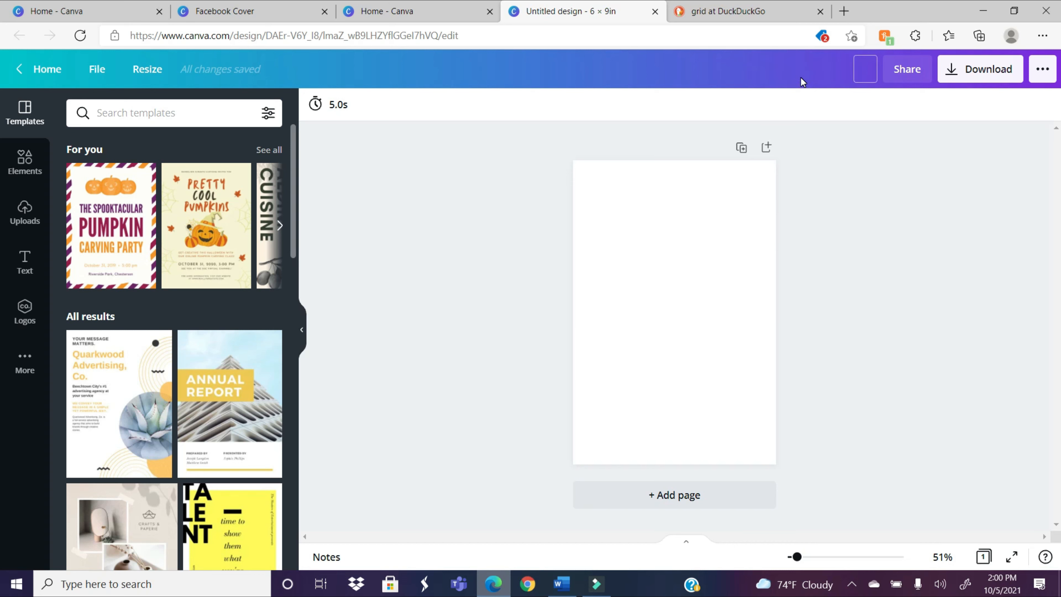
text(Interior Pages)
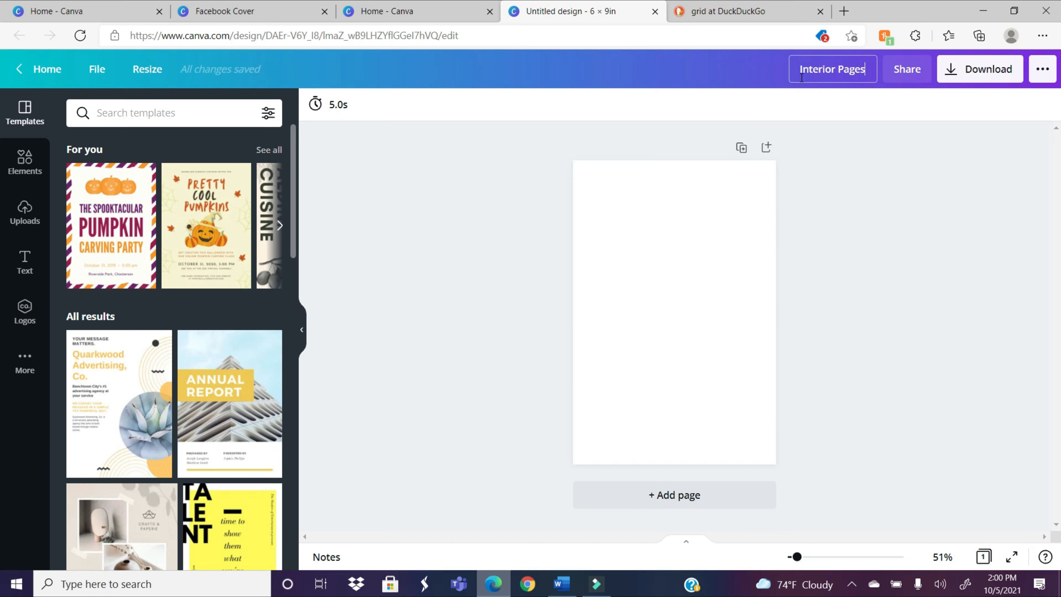
text( for 5x9)
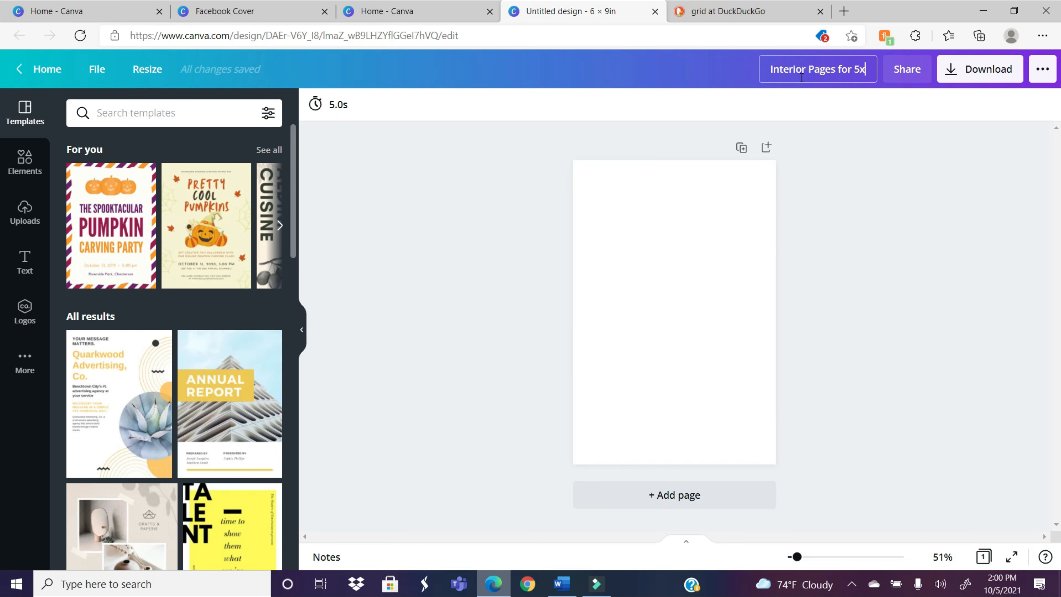
key(BackSpace)
key(BackSpace)
key(BackSpace)
text(6x9)
key(Return)
click(663, 258)
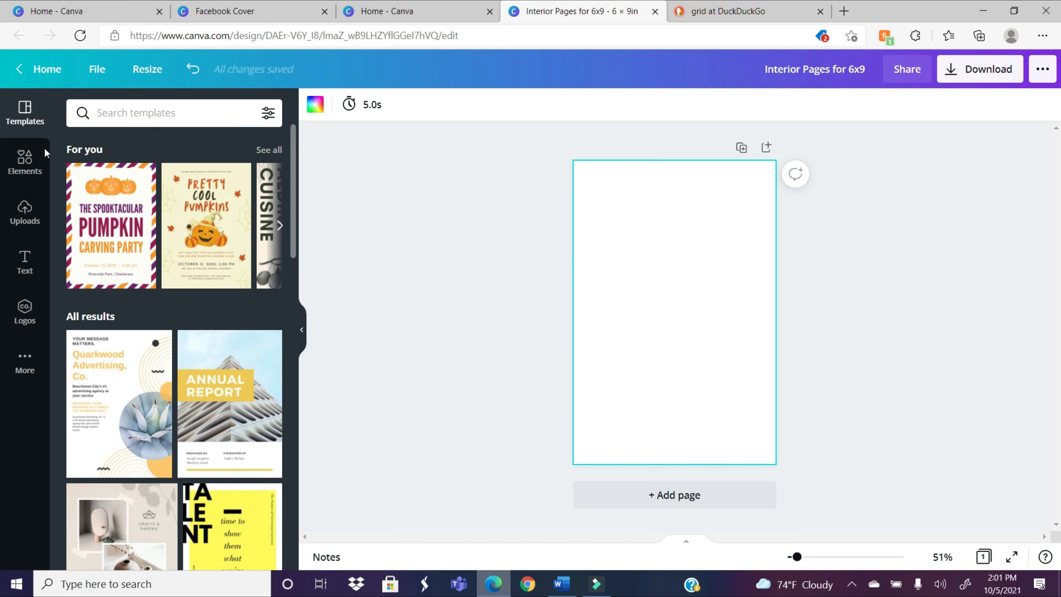
Step: Switch to the DuckDuckGo image results, examine the grid picture and its saving options, and return to the 6x9 design in Canva
click(22, 171)
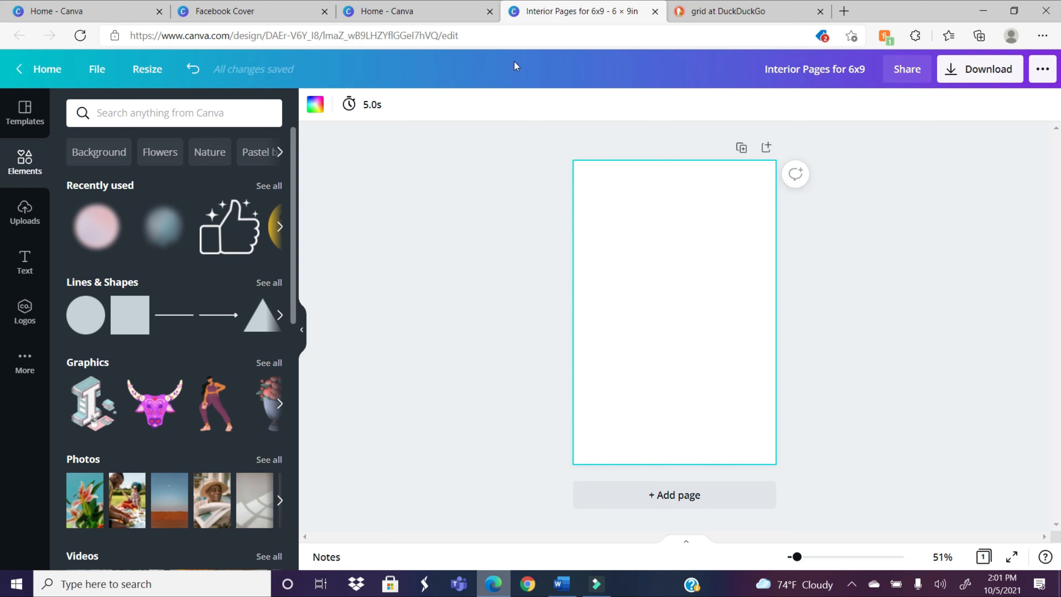
click(717, 9)
scroll(2, 126, up, 2)
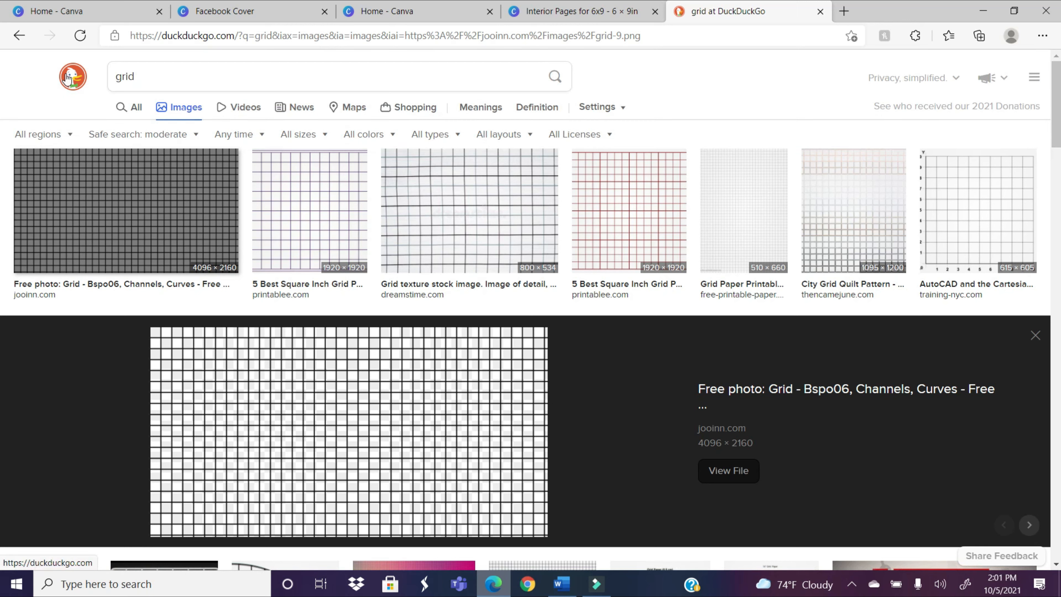
click(233, 72)
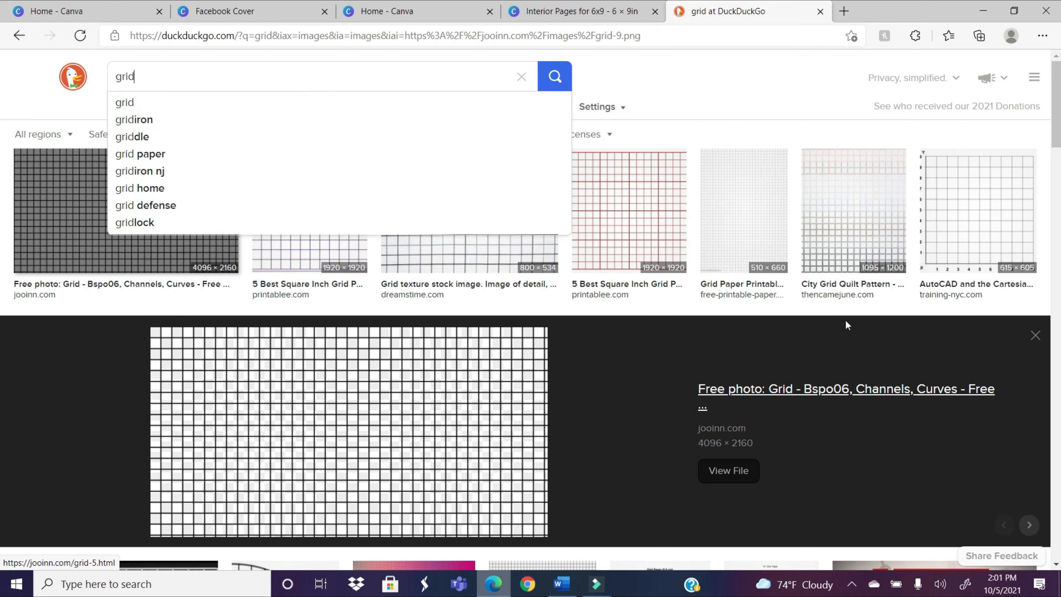
scroll(2, 132, down, 2)
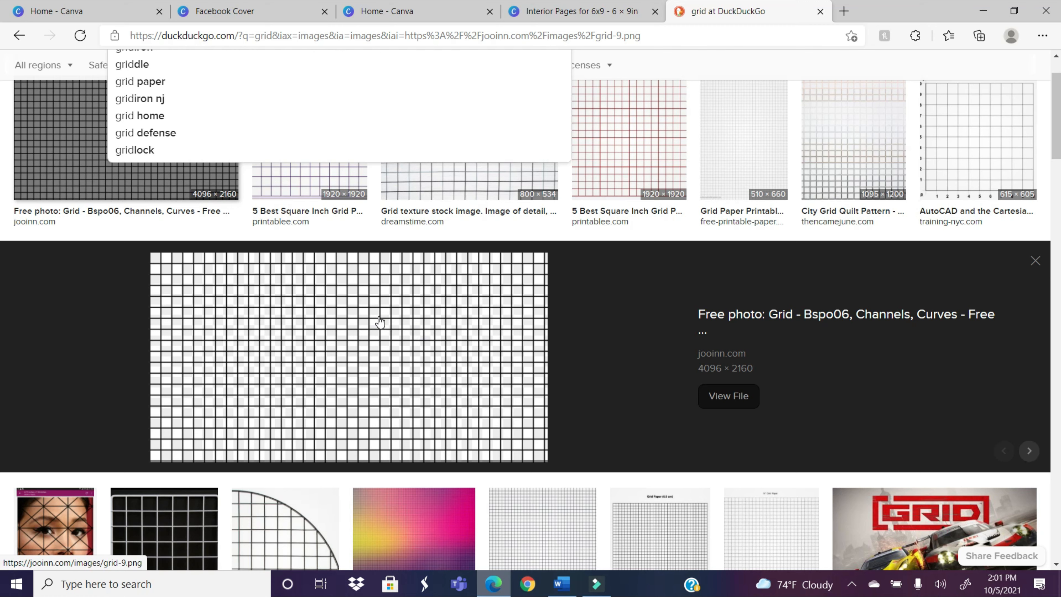
right_click(312, 351)
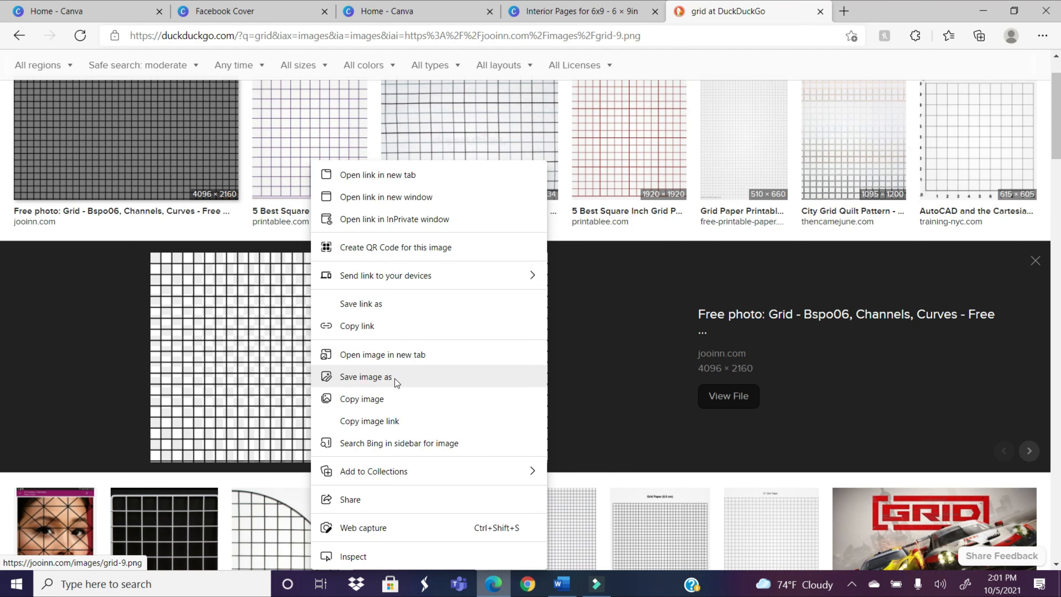
click(447, 3)
click(448, 5)
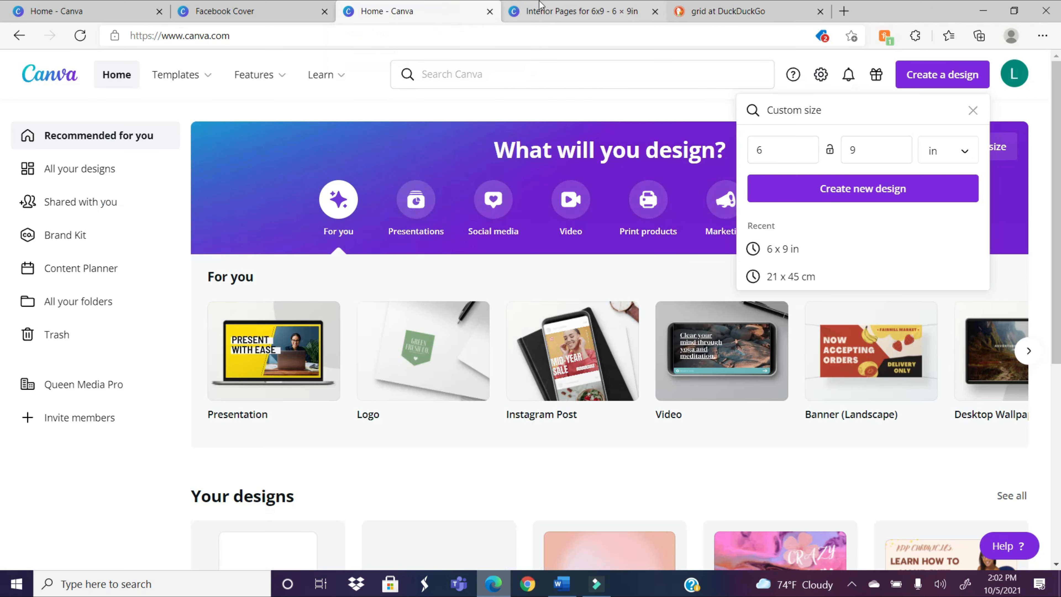
click(557, 8)
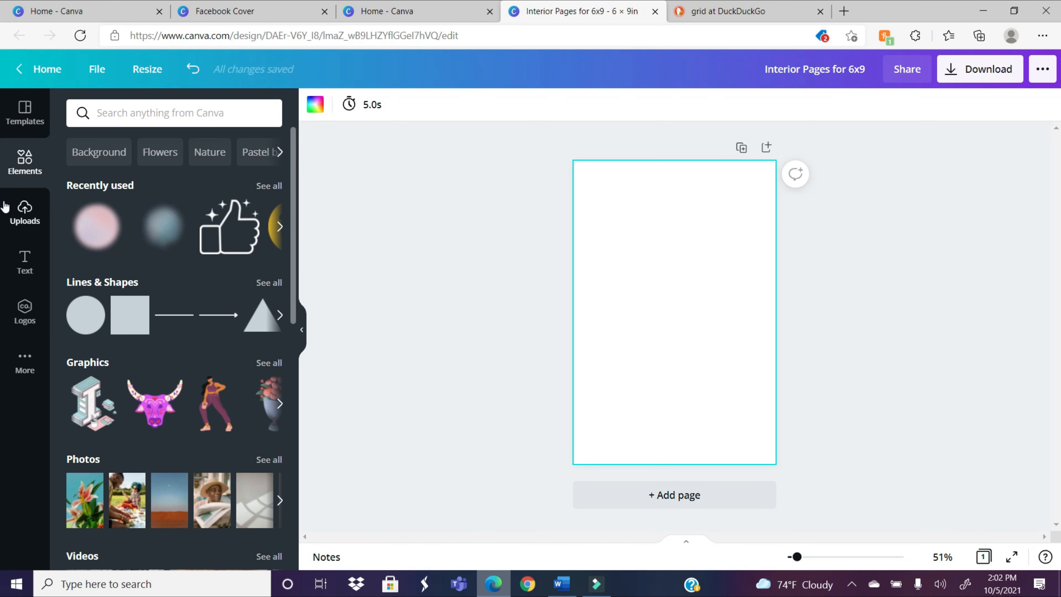
Step: Try the uploaded table image on the blank page, enlarging it beyond the page width and moving it upward
click(25, 215)
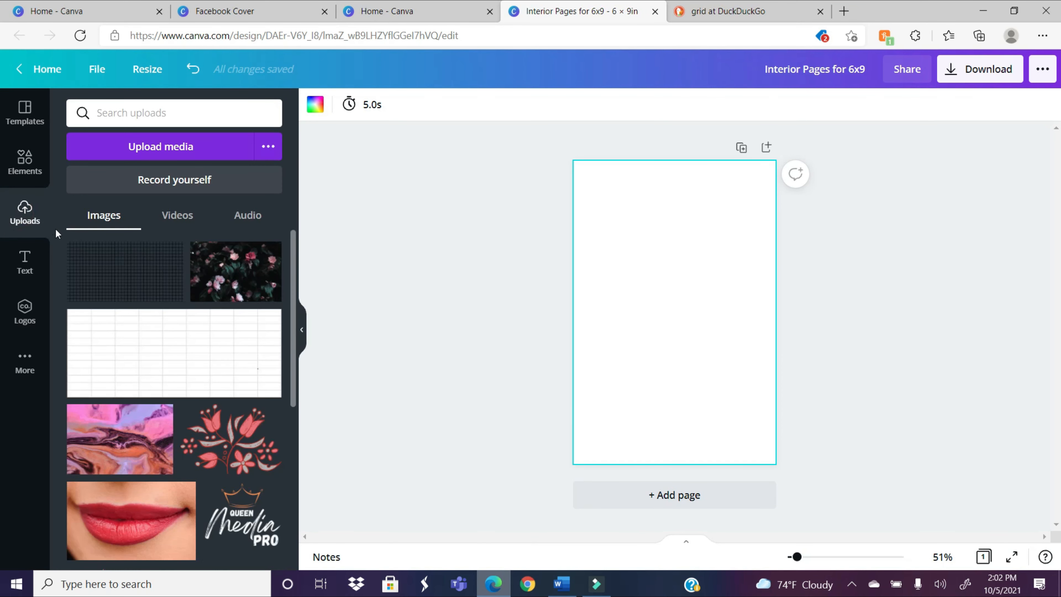
click(362, 311)
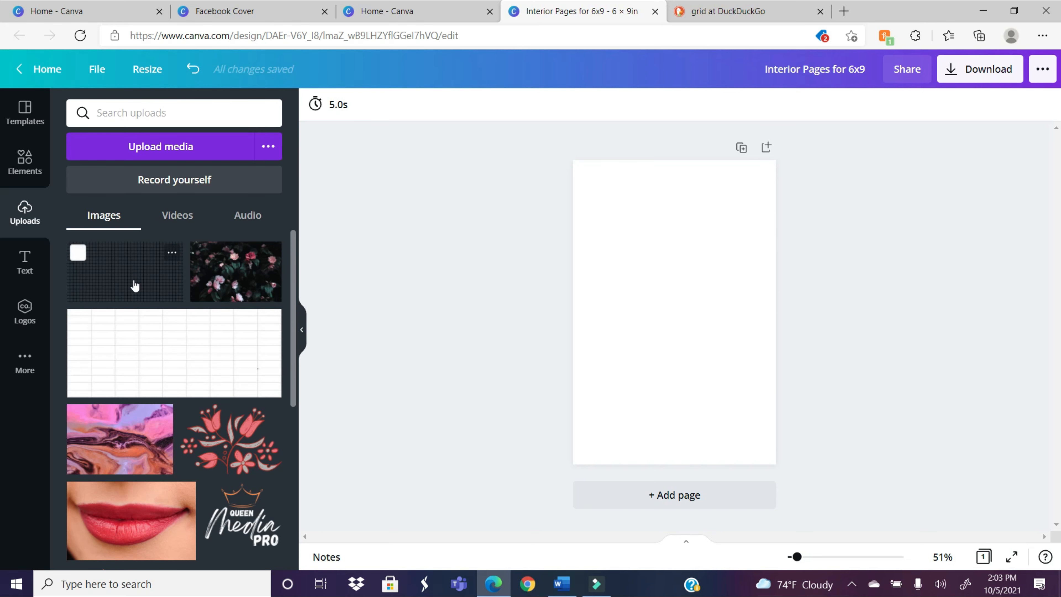
drag(164, 353, 855, 330)
drag(589, 339, 527, 378)
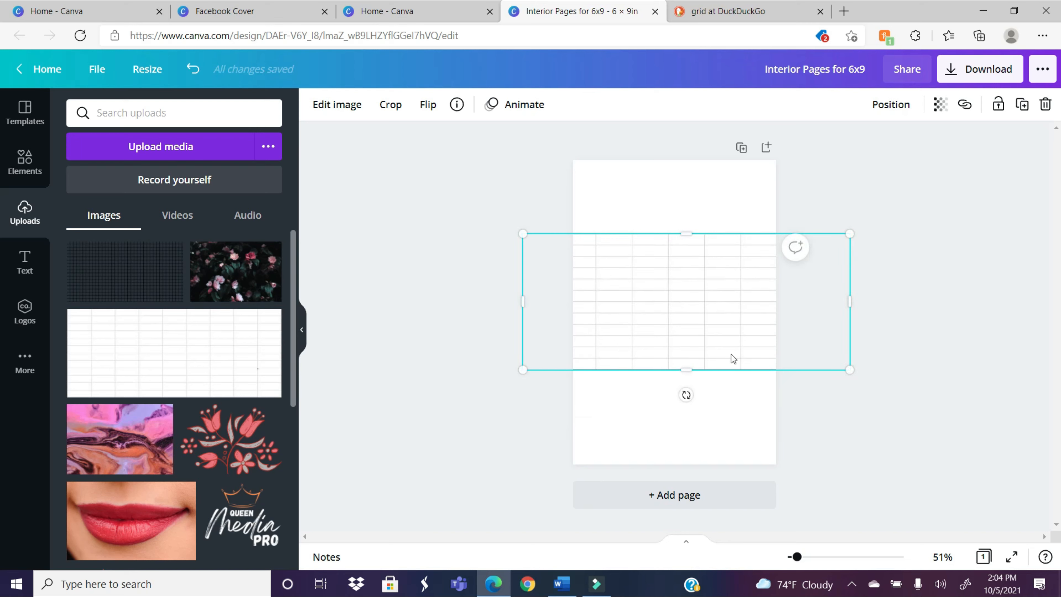
drag(719, 278, 702, 233)
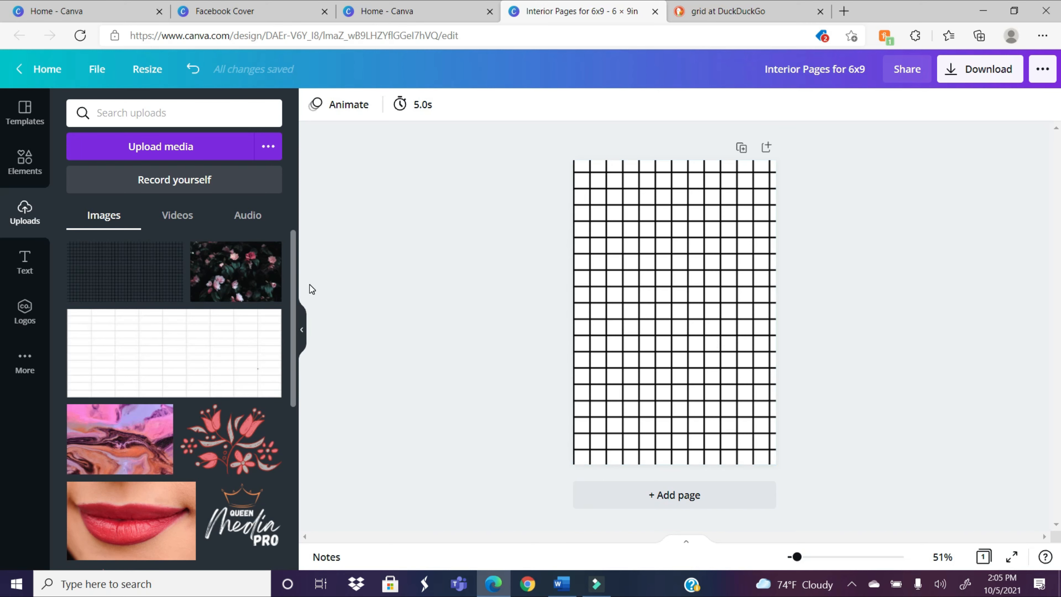
Step: Delete the page's background image and fill the page with the uploaded black grid image
click(702, 260)
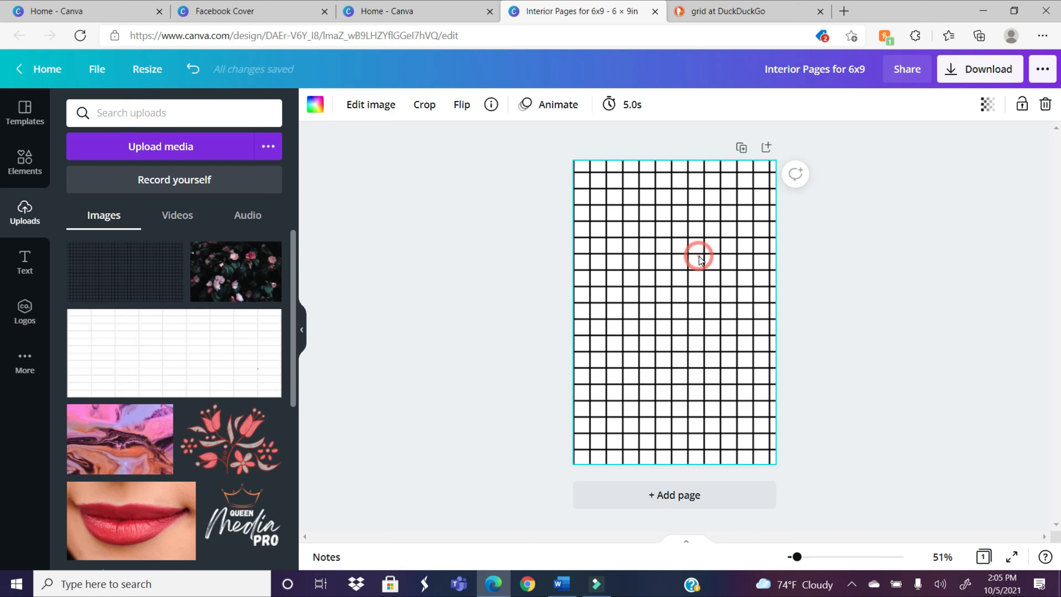
key(Delete)
drag(127, 284, 579, 250)
Step: Search the elements for "line" and place a plain solid line along a horizontal grid line near the page's upper edge
click(24, 162)
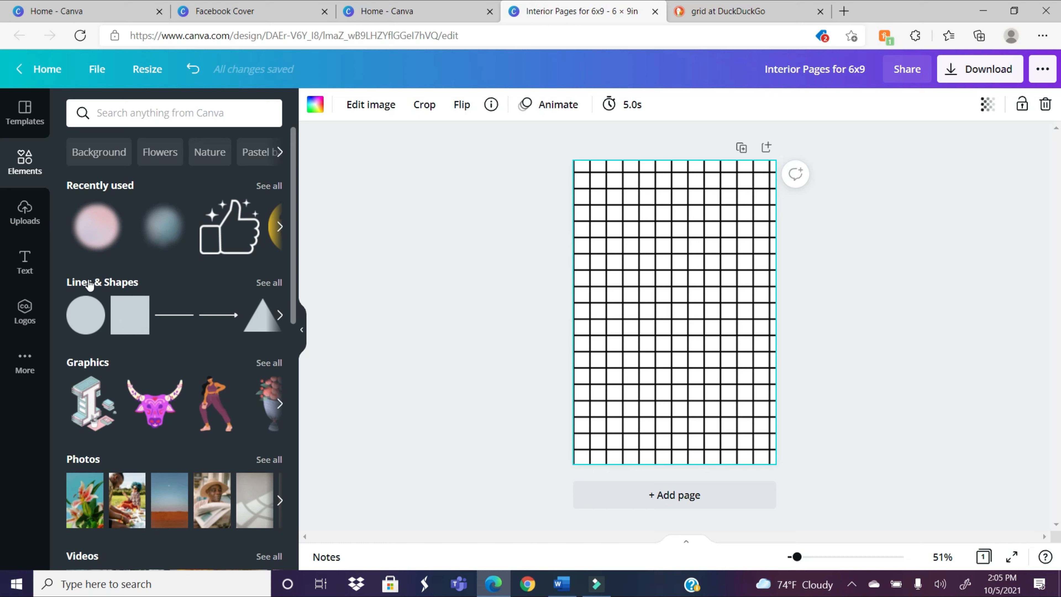
click(152, 115)
text(line)
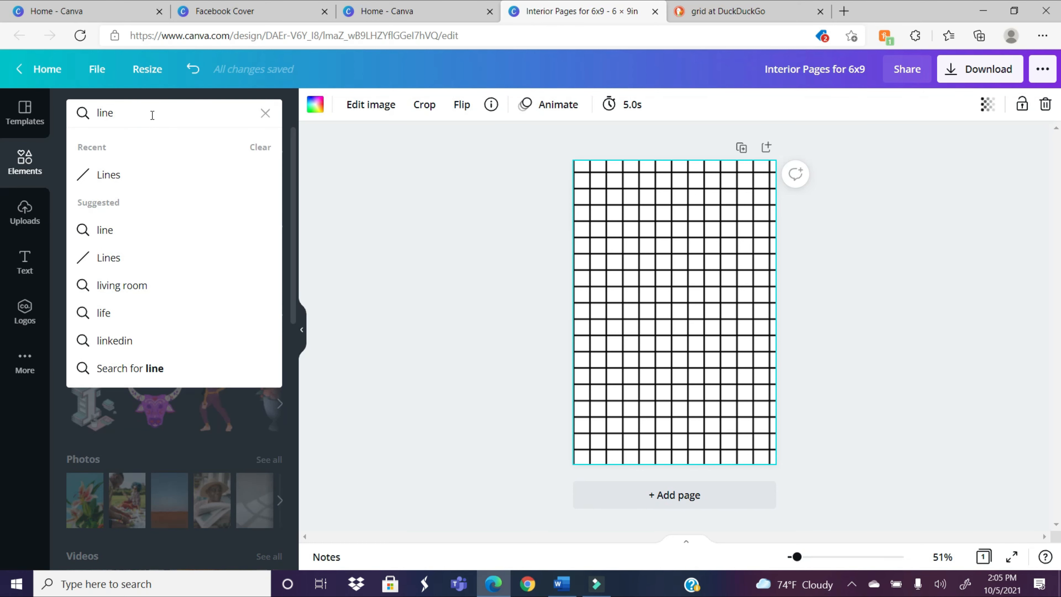
key(Return)
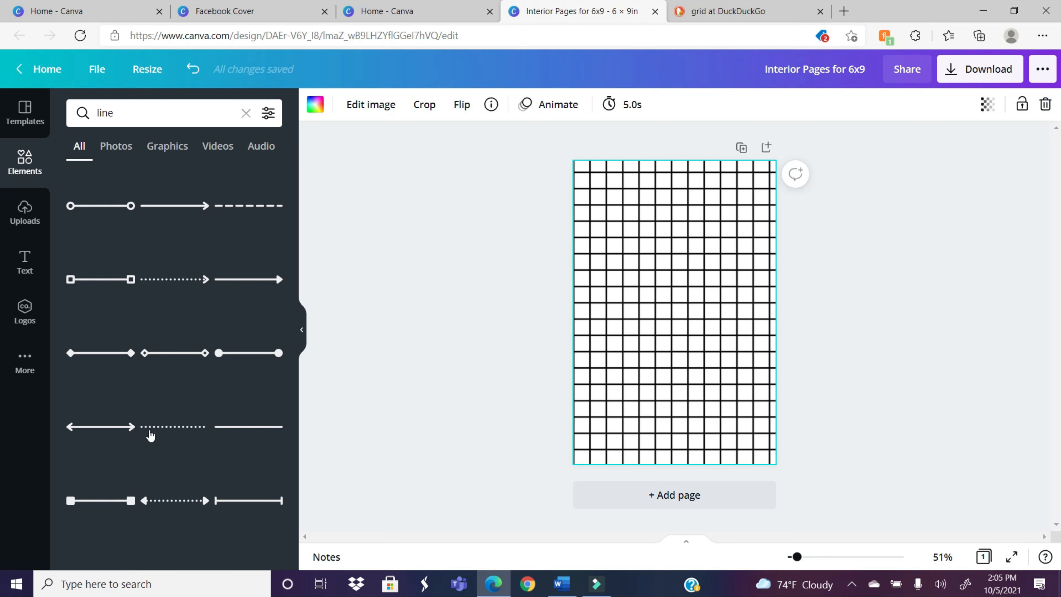
drag(260, 430, 637, 228)
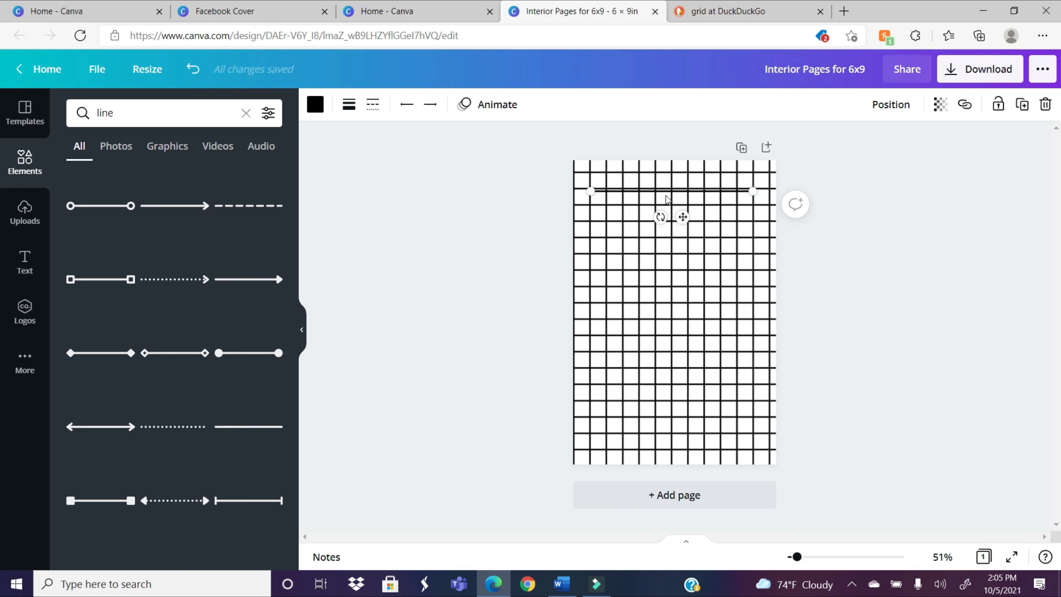
drag(680, 192, 675, 189)
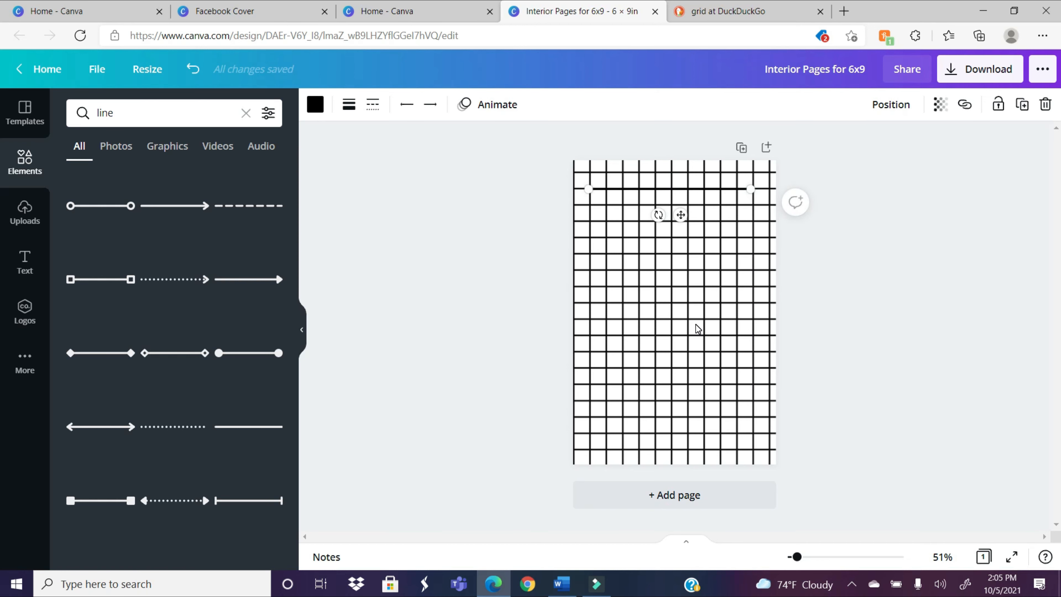
Step: Try a pink background color on the grid page and undo the color change
click(750, 376)
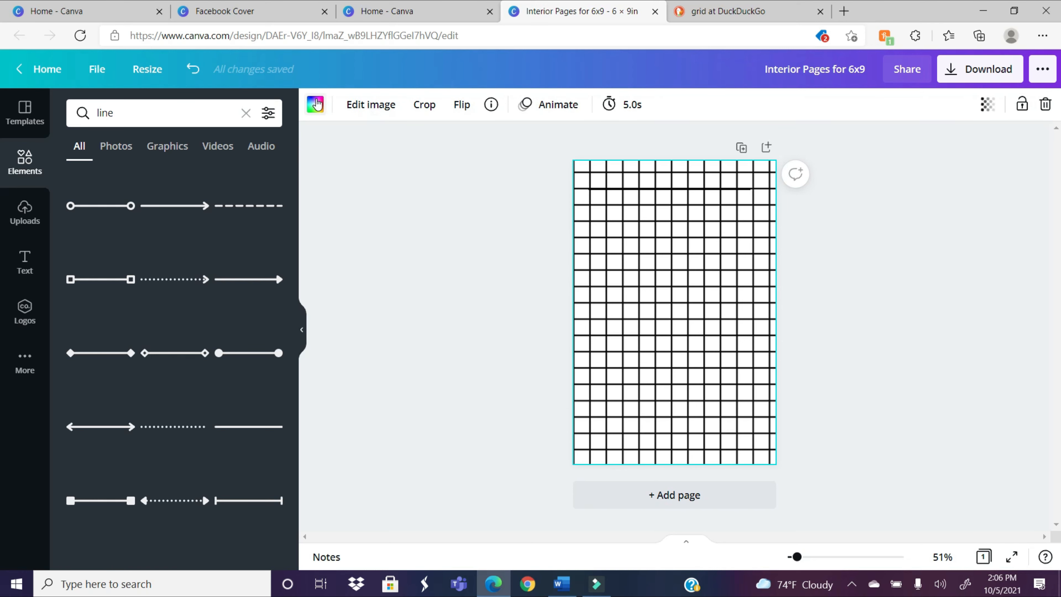
click(316, 105)
click(155, 413)
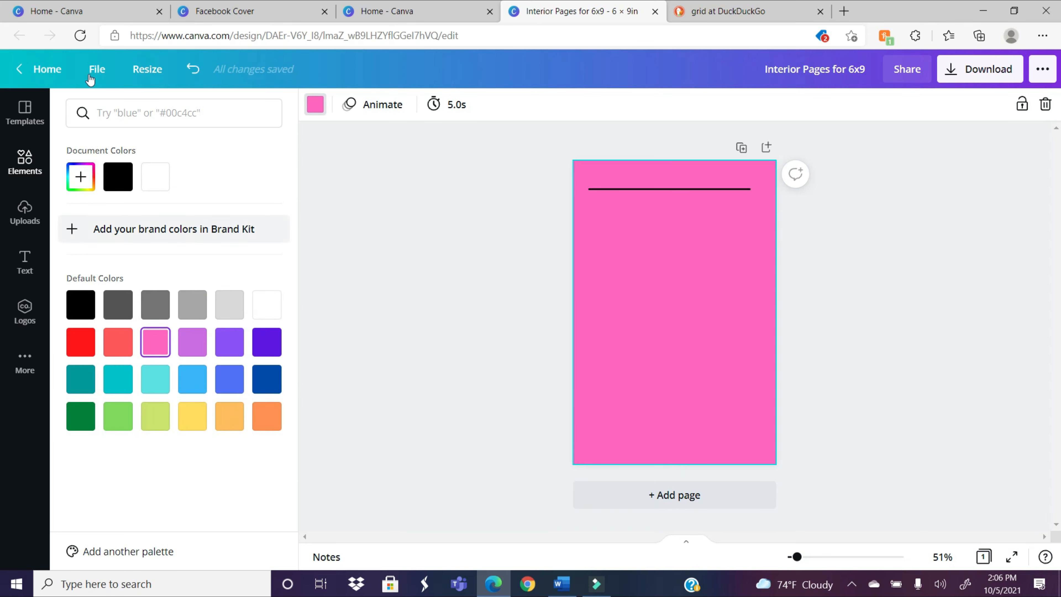
click(192, 70)
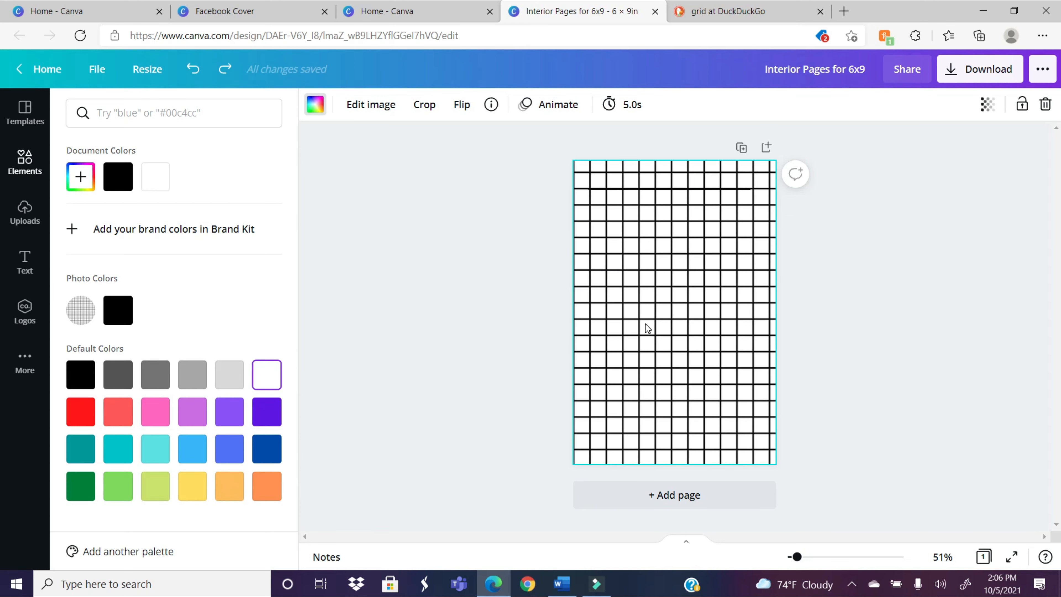
Step: Set the background grid image's transparency to 12
click(755, 331)
click(671, 331)
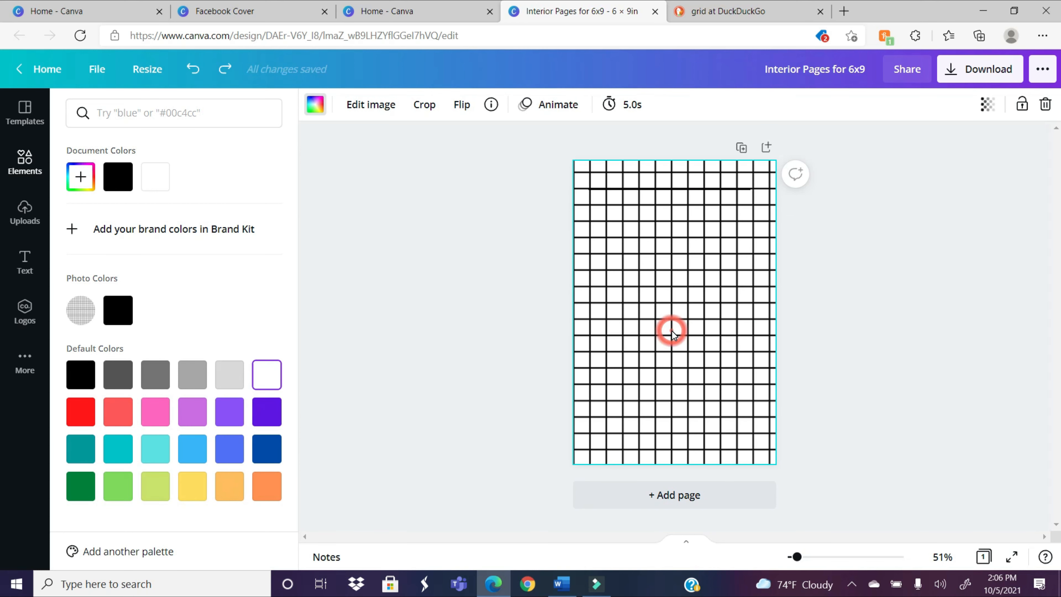
click(671, 325)
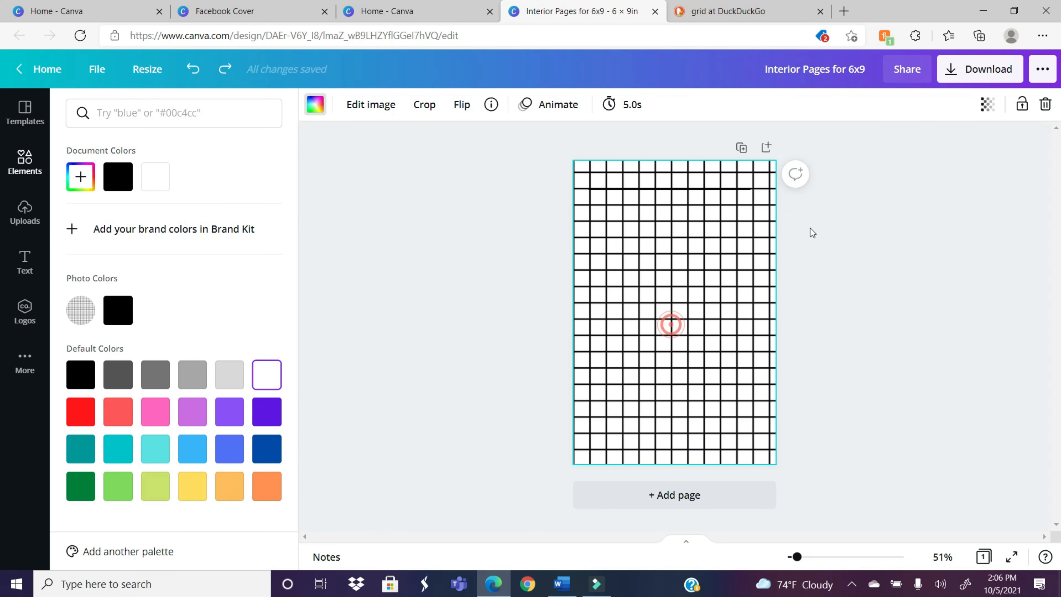
click(994, 108)
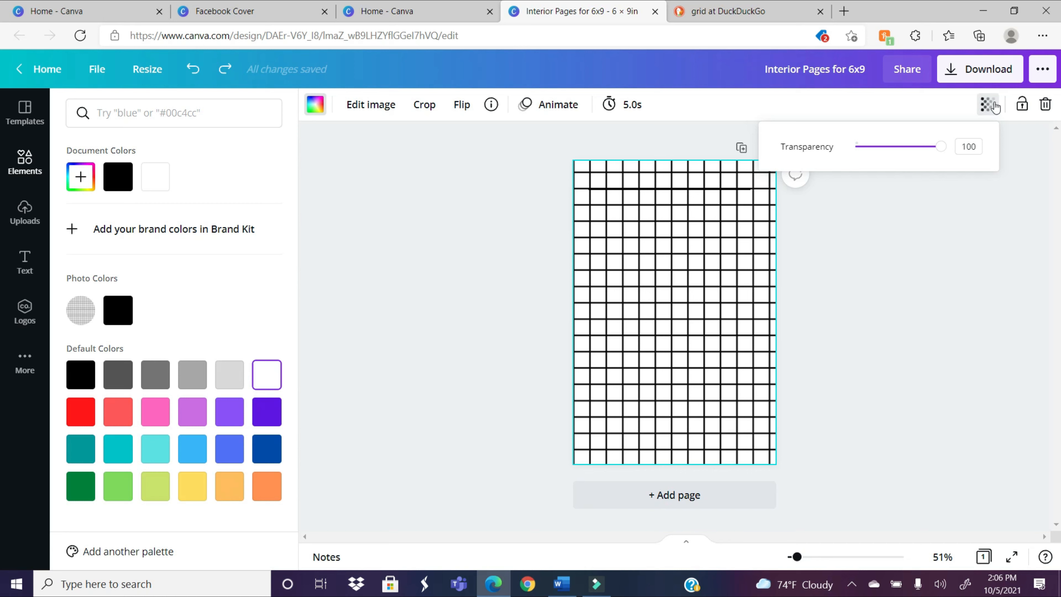
drag(941, 147, 867, 169)
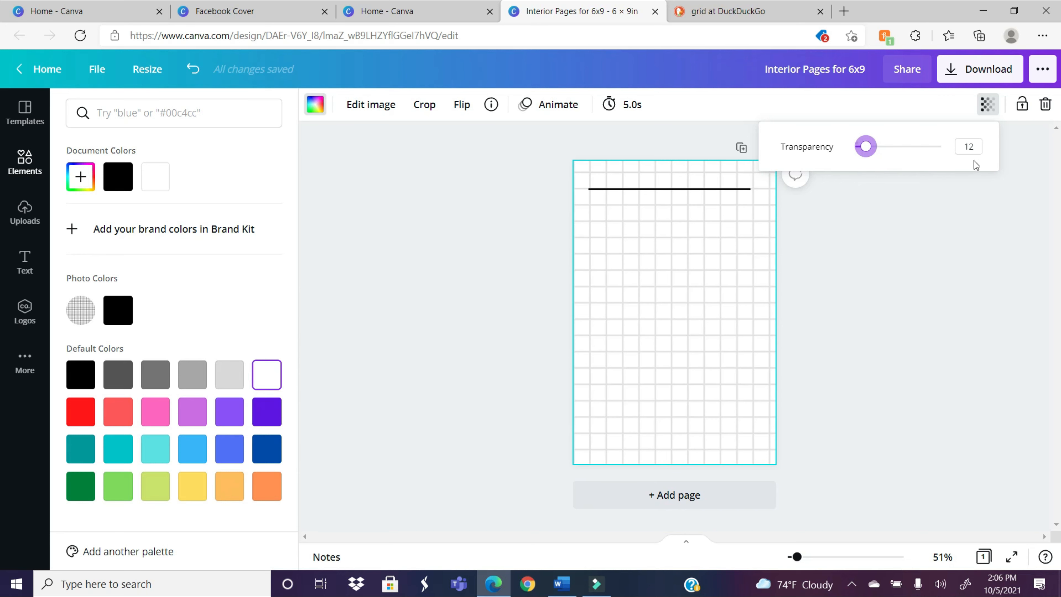
click(884, 239)
key(Escape)
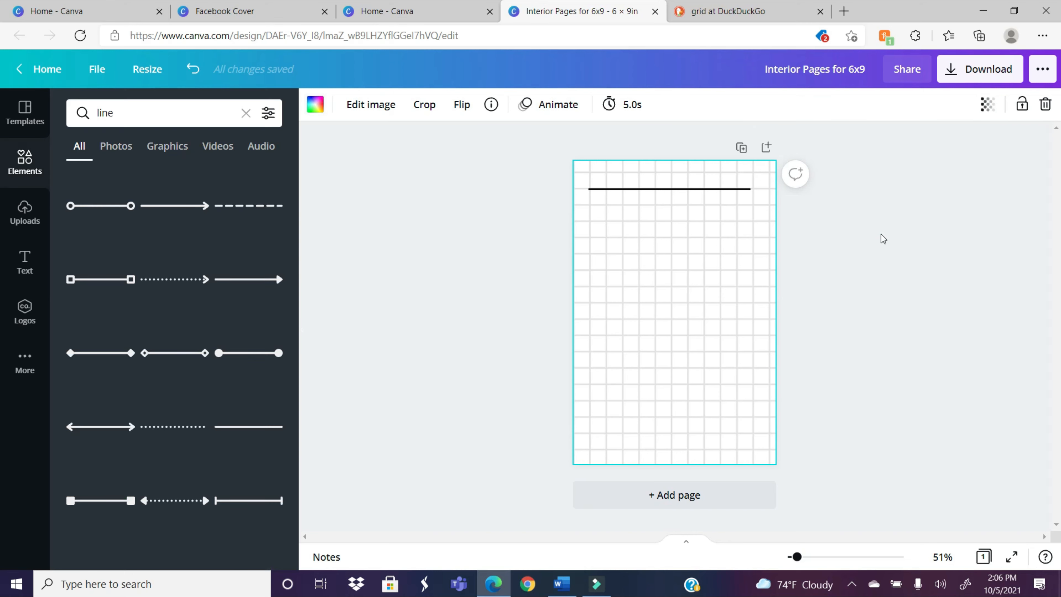
Step: Center the solid line horizontally on the page along the grid line near the upper edge
click(649, 259)
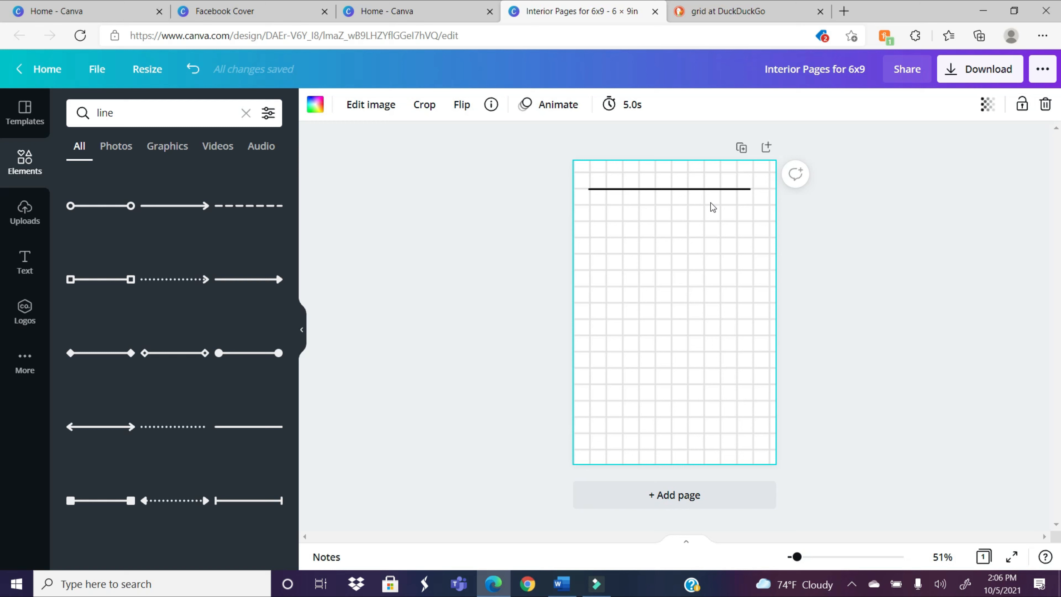
drag(692, 192, 698, 195)
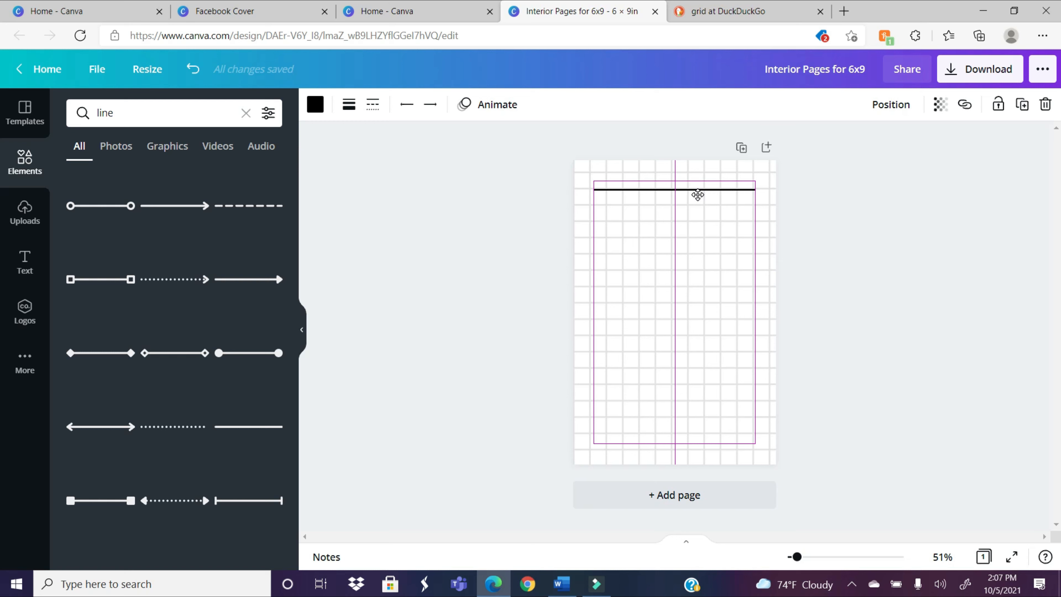
drag(698, 195, 699, 194)
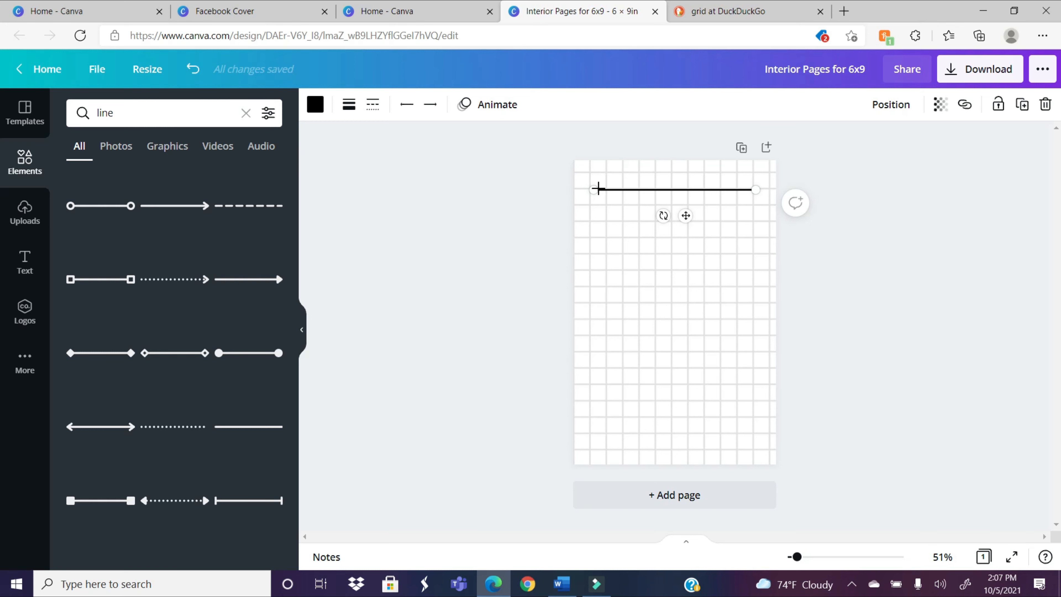
drag(637, 191, 635, 189)
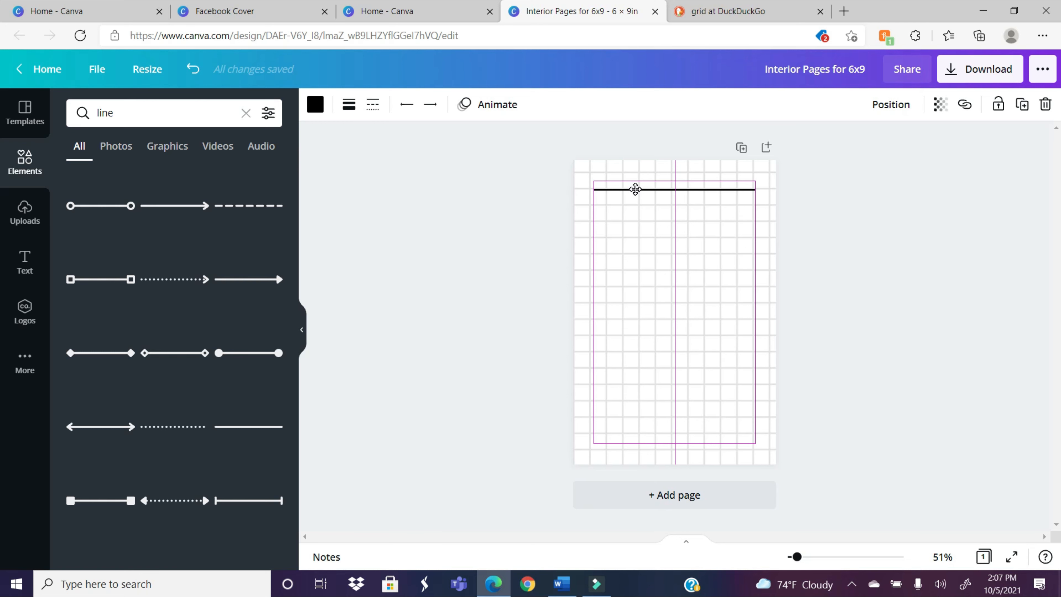
mouse_move(635, 189)
mouse_down()
mouse_move(635, 203)
mouse_move(637, 190)
mouse_up()
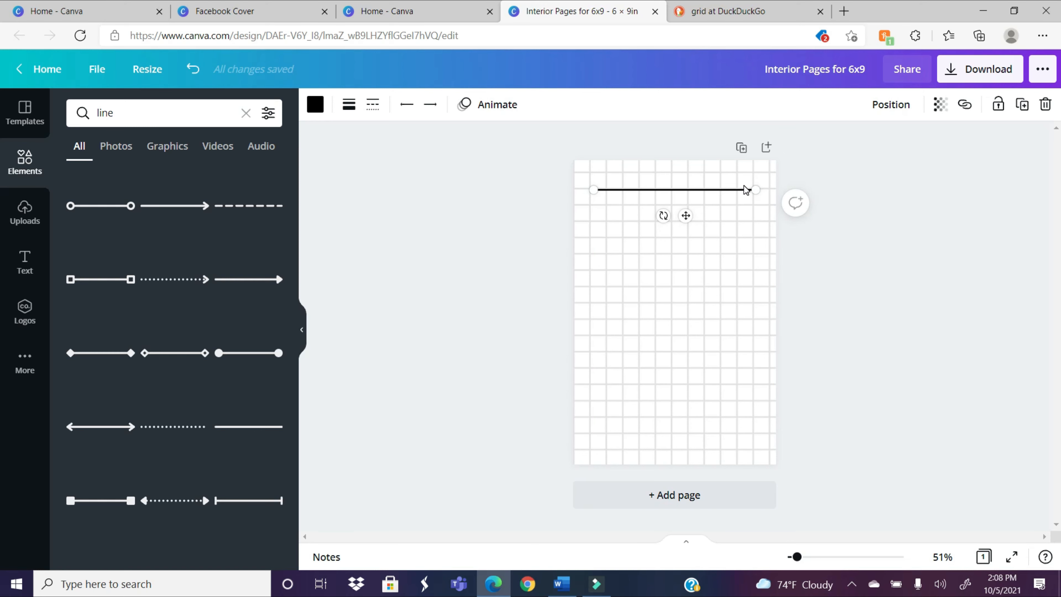
click(841, 245)
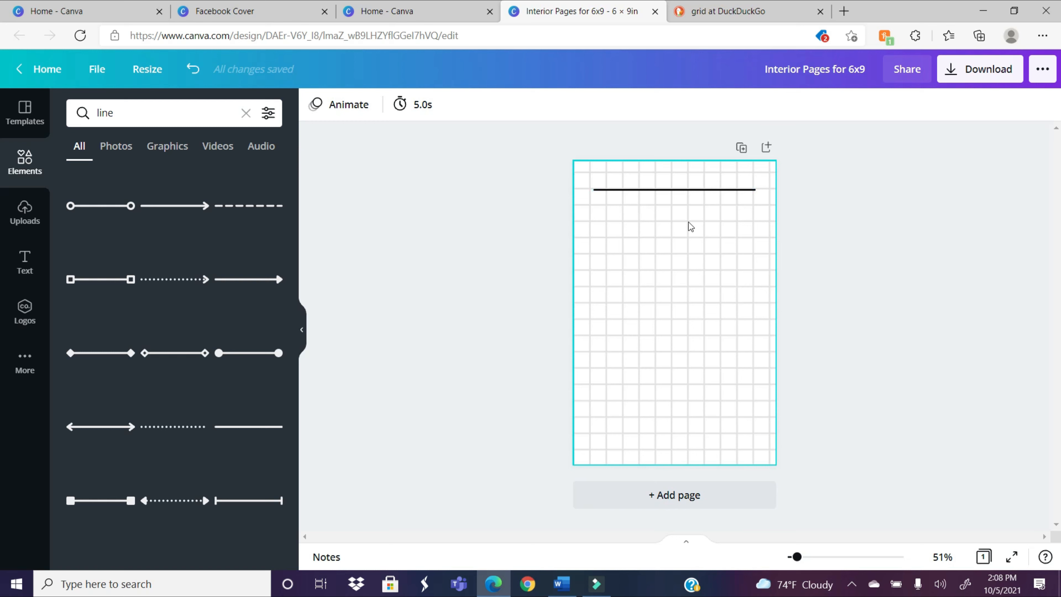
Step: Change the line's style to dotted after trying the dashed style
click(670, 188)
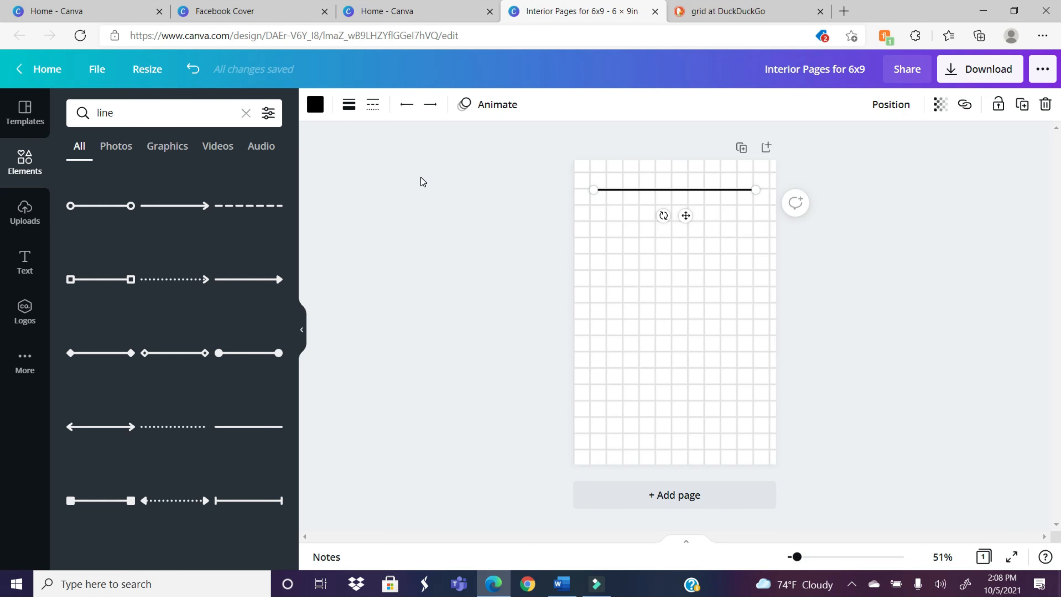
click(381, 111)
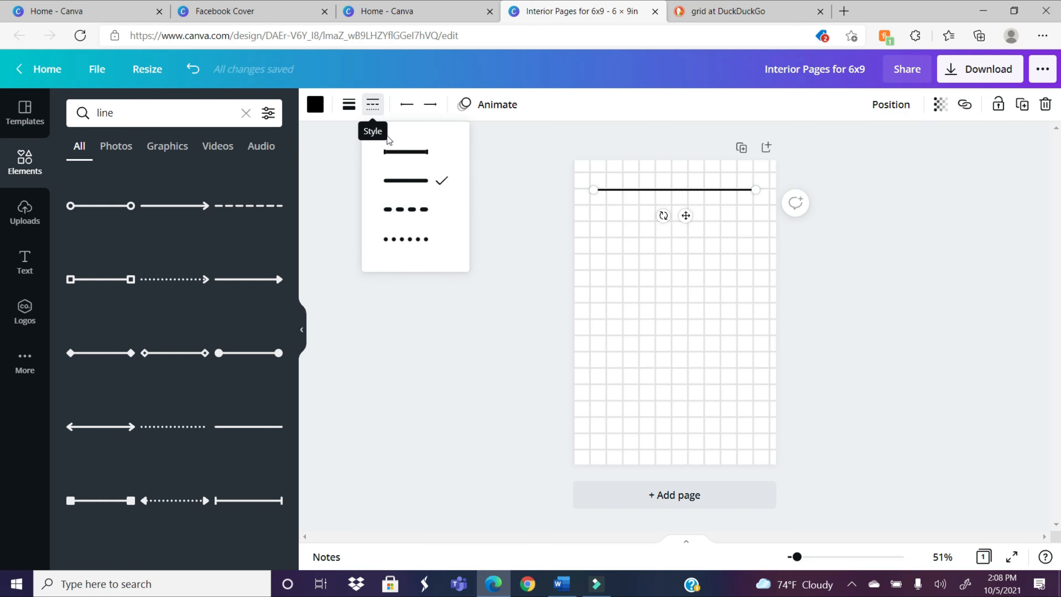
click(417, 214)
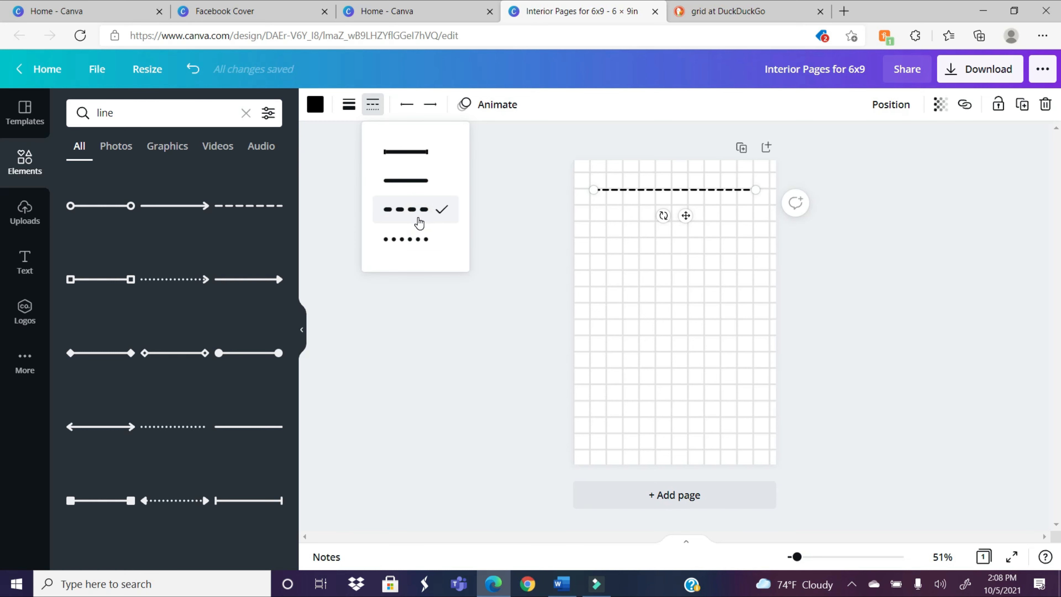
click(420, 238)
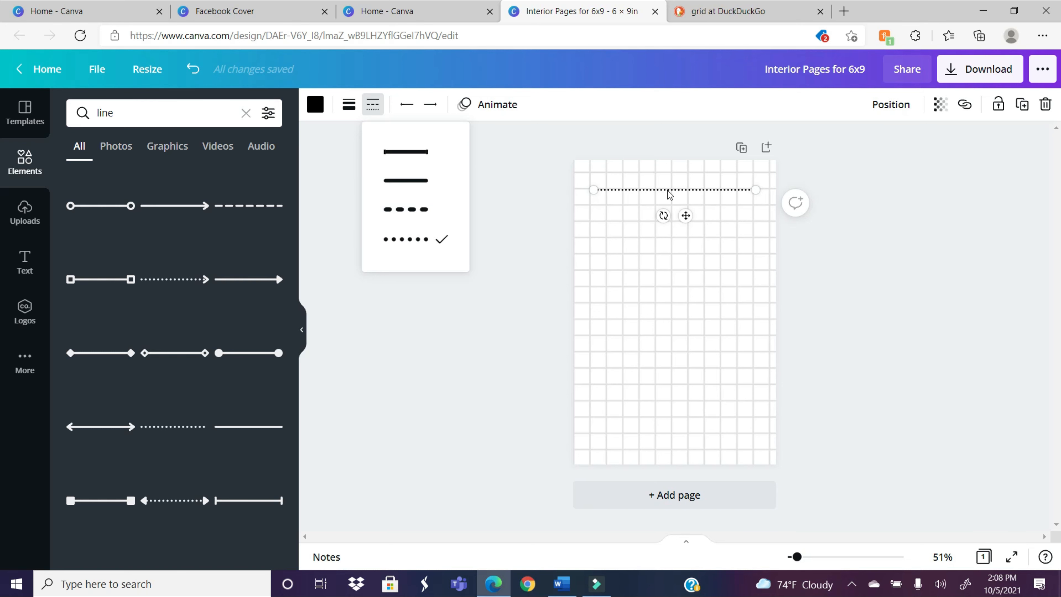
click(814, 248)
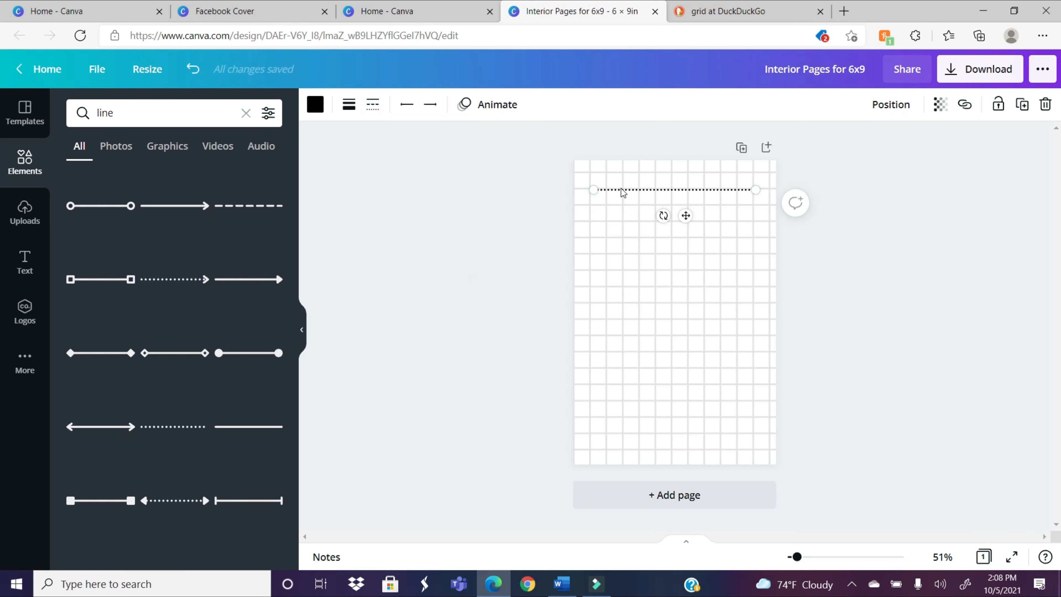
click(531, 225)
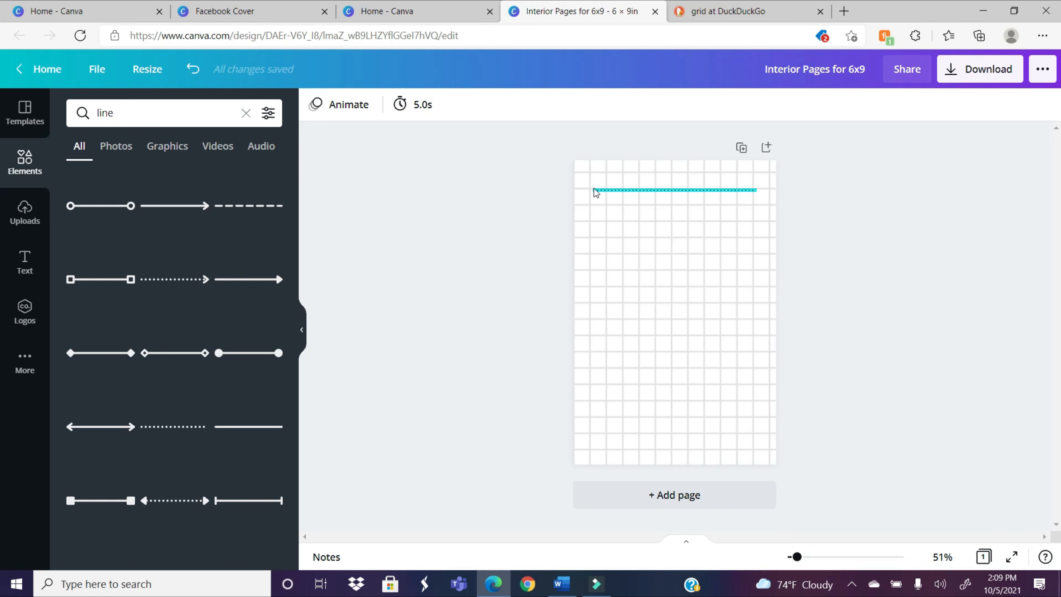
Step: Nudge the dotted line slightly upward so it sits directly on the grid line, centered on the page
click(687, 190)
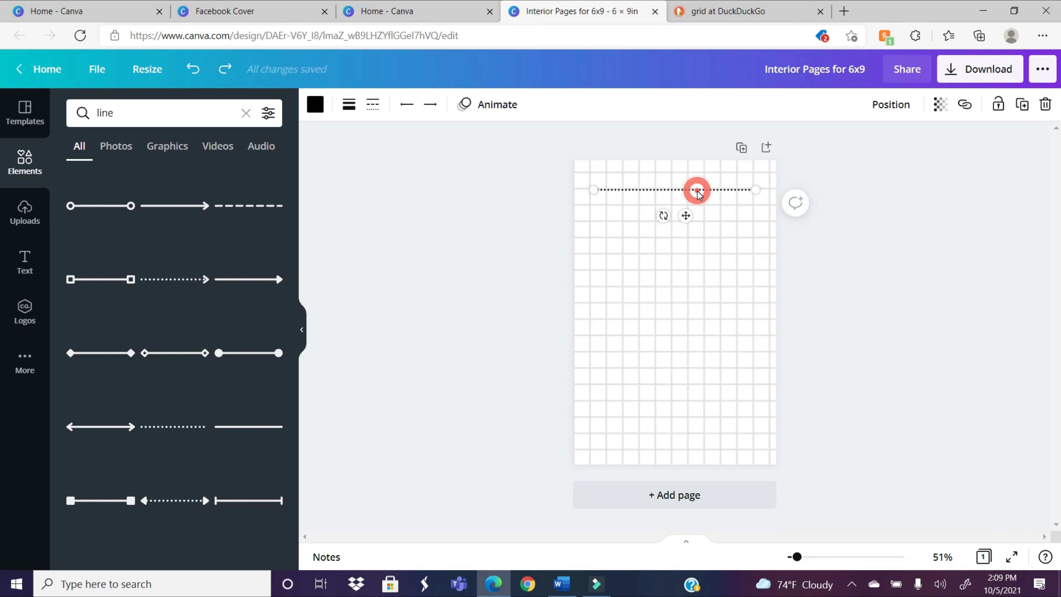
drag(689, 190, 698, 189)
click(886, 246)
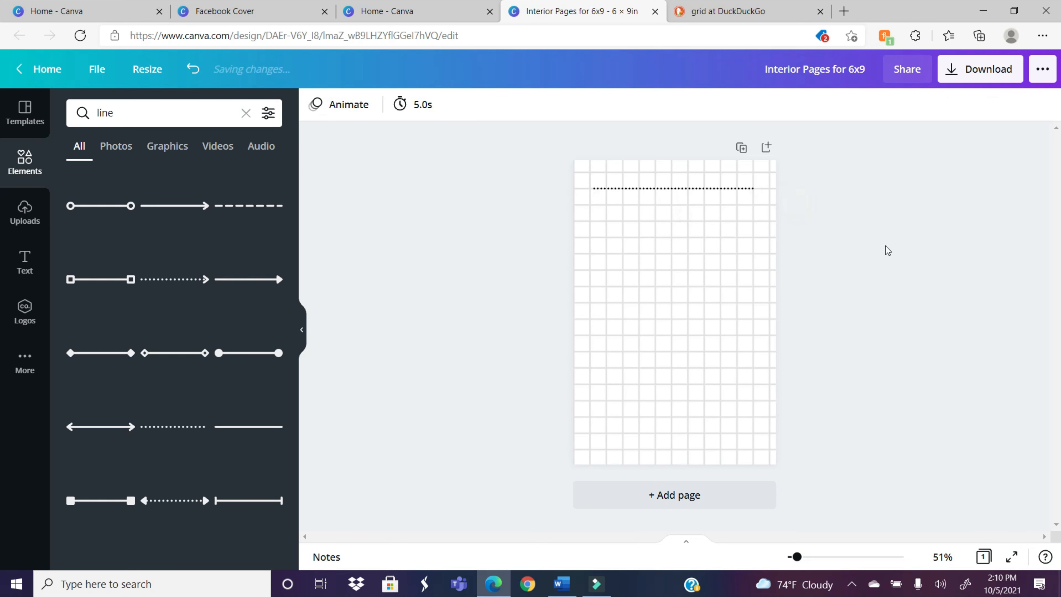
Step: Duplicate the dotted line repeatedly until there are 16 dotted lines on the page
click(712, 191)
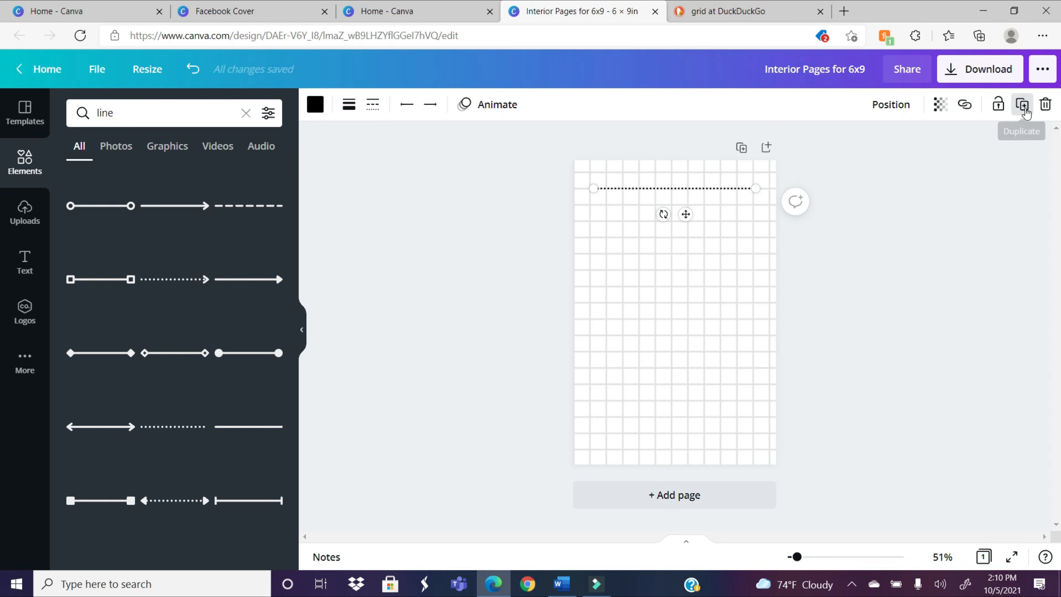
click(1024, 105)
click(1024, 105)
click(1024, 104)
click(1024, 104)
click(1023, 104)
click(1023, 105)
click(1024, 104)
click(1024, 104)
click(1024, 104)
click(1023, 105)
click(1024, 105)
click(1024, 104)
click(1024, 104)
click(1023, 107)
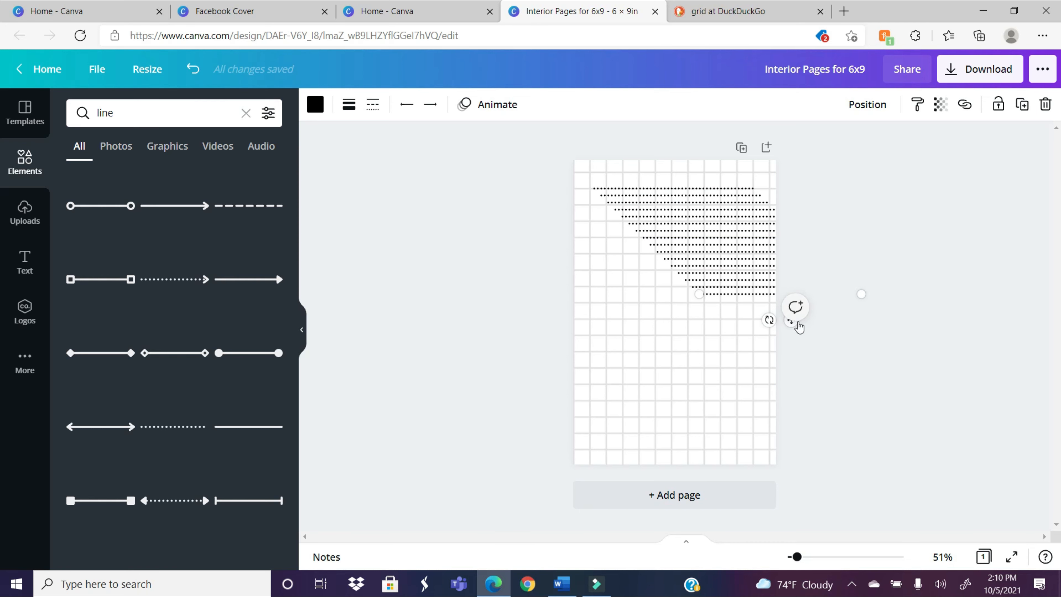
Step: Move the last two dotted copies to neighbouring grid lines near the page's lower edge, centered under the first line
drag(792, 324, 683, 462)
drag(750, 287, 651, 415)
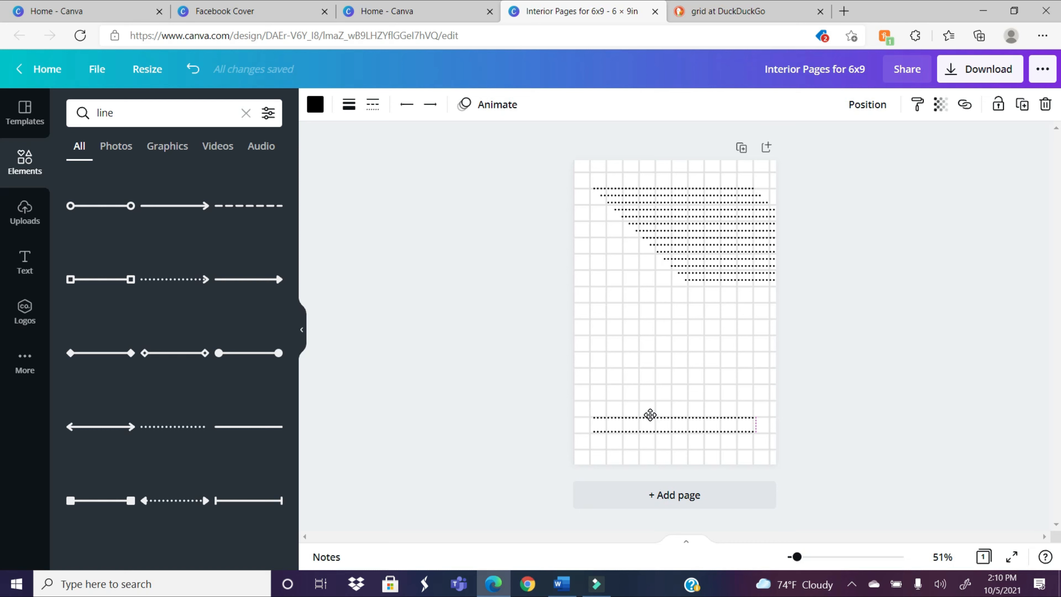
drag(651, 415, 651, 415)
Step: Fine-tune the second-lowest dotted line so it stays centered and lies on its grid line
click(723, 419)
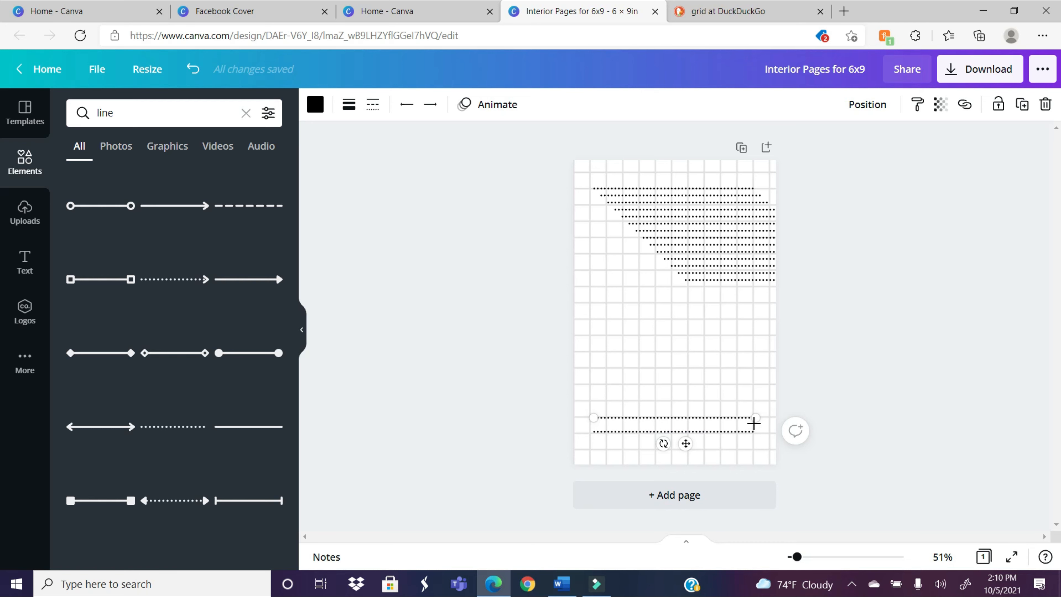
drag(726, 417, 711, 416)
click(865, 424)
click(740, 421)
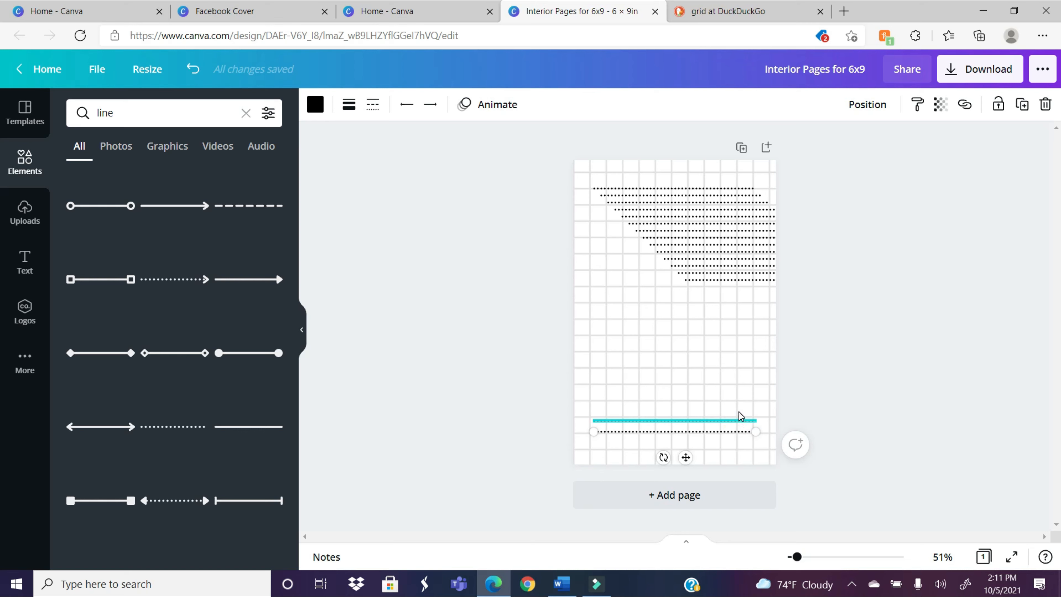
drag(731, 419, 731, 415)
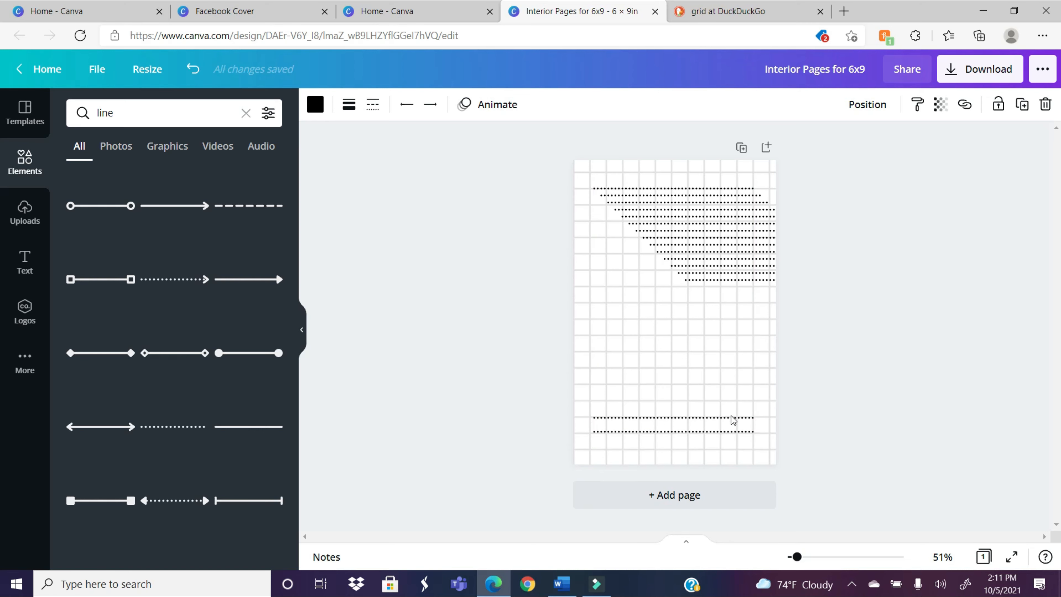
click(830, 416)
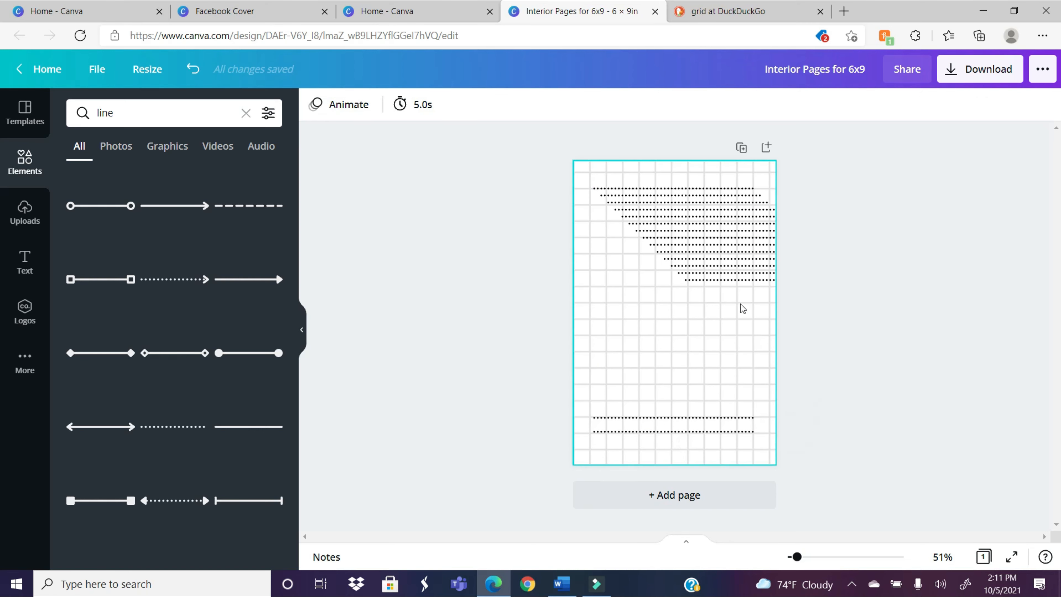
Step: Place the next dotted copy, centered, on the grid line just above the two lowest lines
drag(743, 280, 650, 398)
click(903, 345)
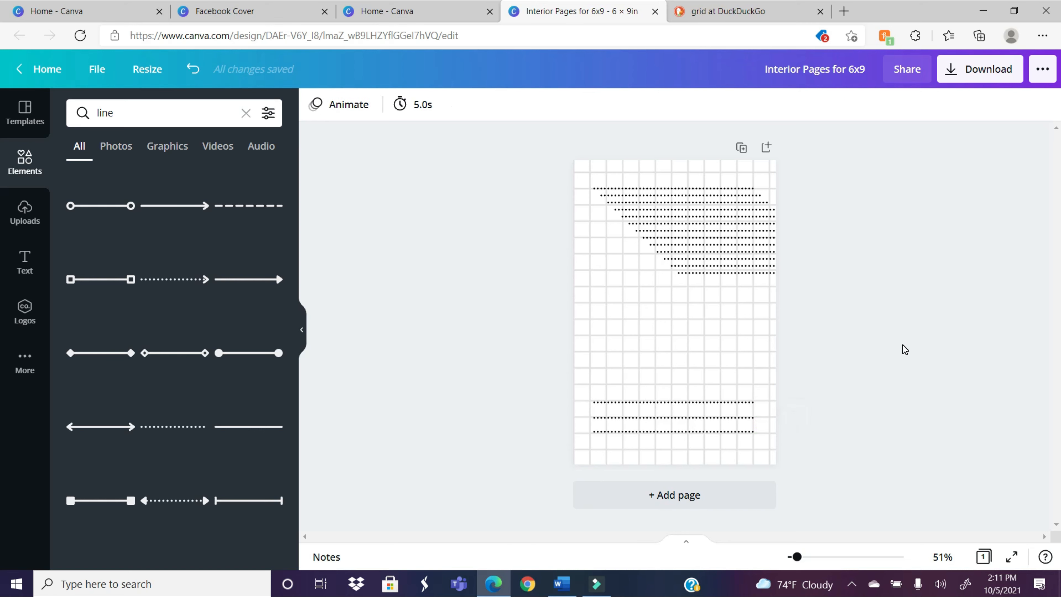
click(730, 398)
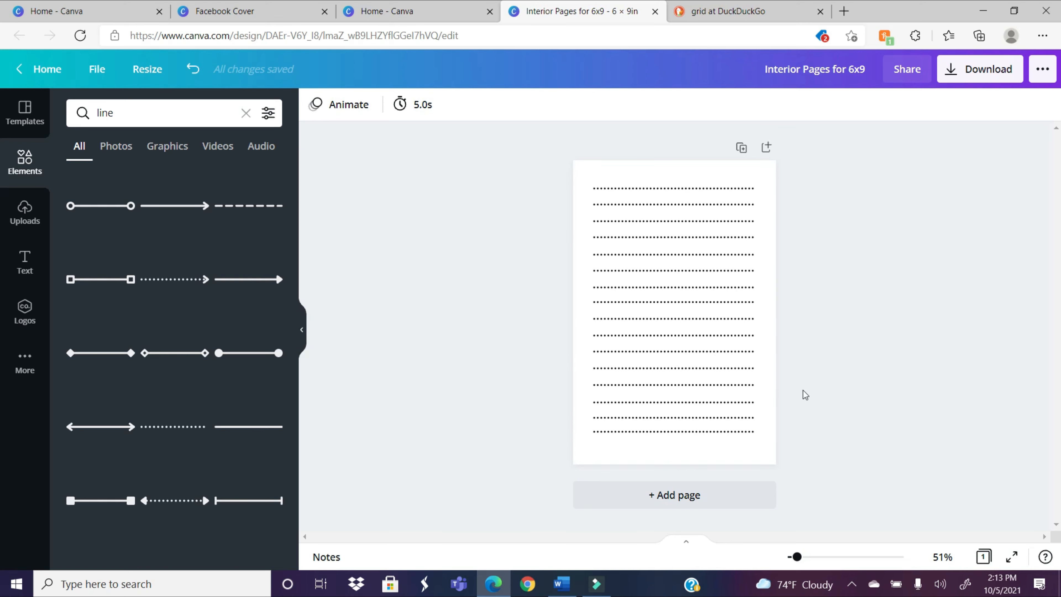
Step: Nudge the third dotted line from the page's lower edge slightly upward to even out the line spacing
click(724, 419)
drag(797, 557, 814, 558)
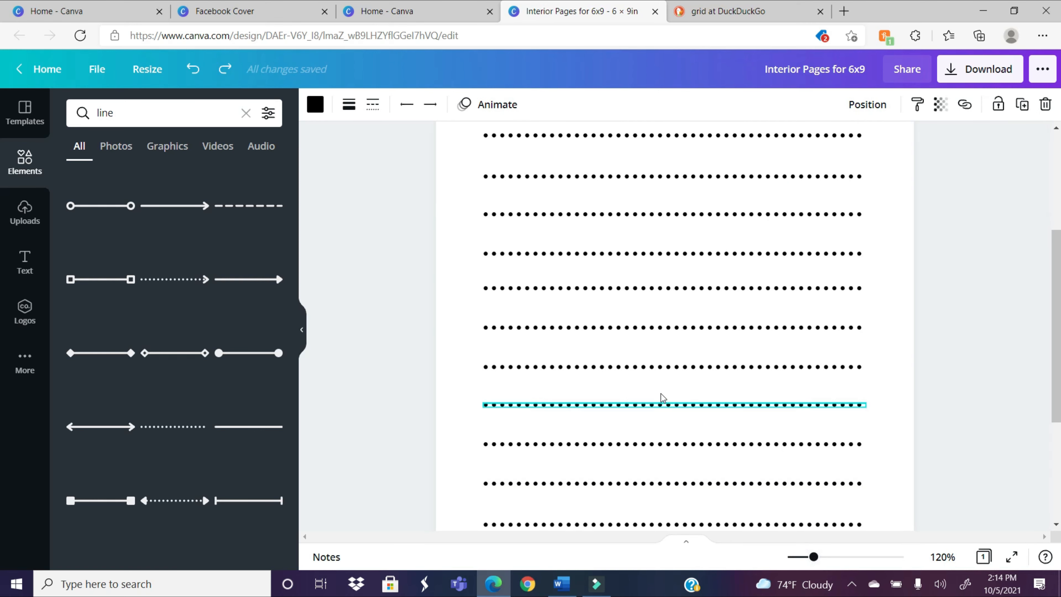
scroll(1046, 222, up, 2)
scroll(1047, 222, down, 2)
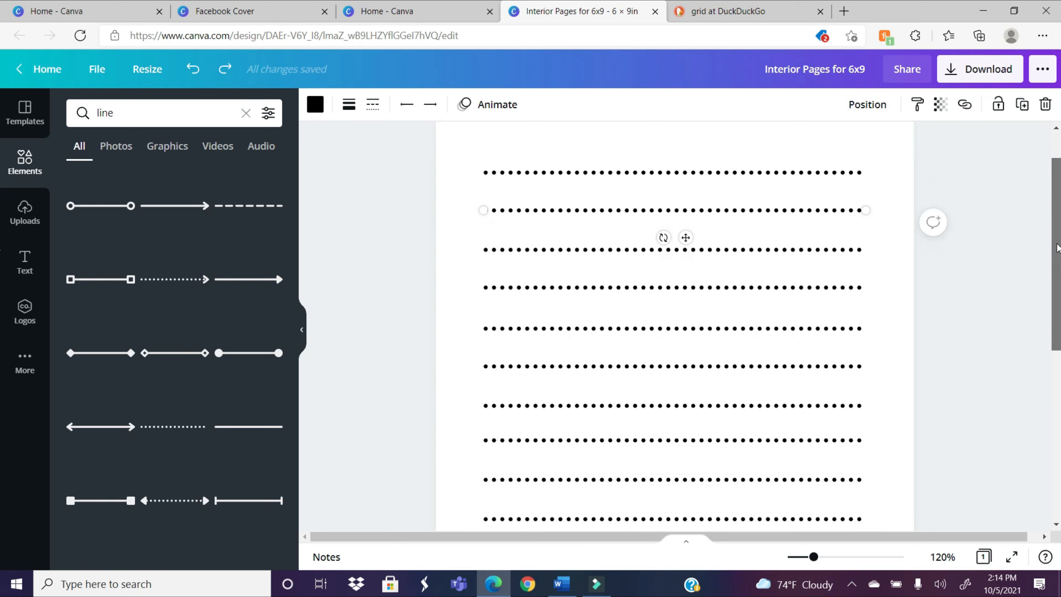
click(870, 252)
drag(1059, 294, 1059, 395)
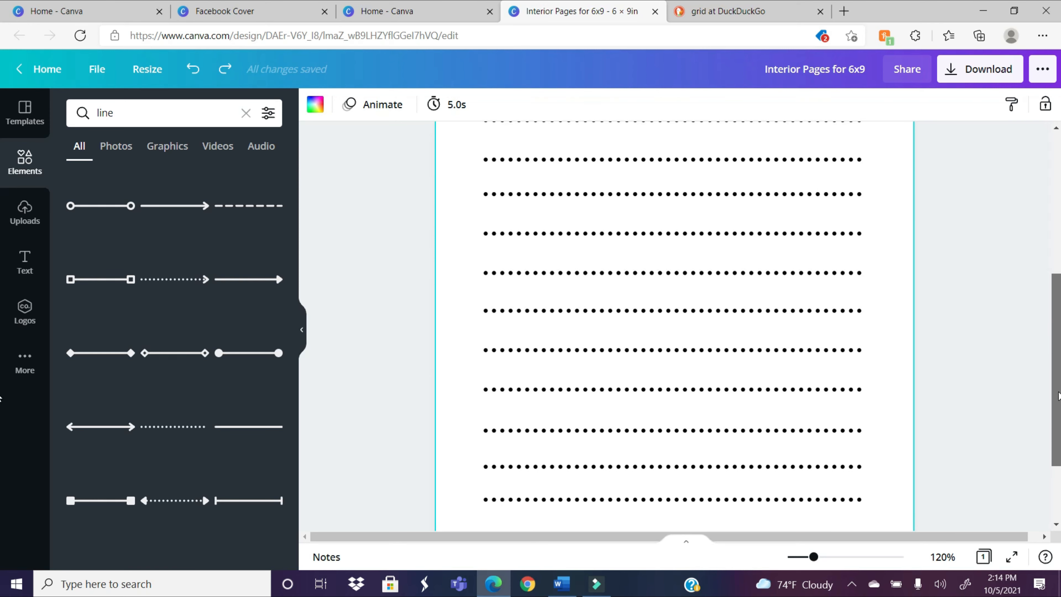
click(715, 429)
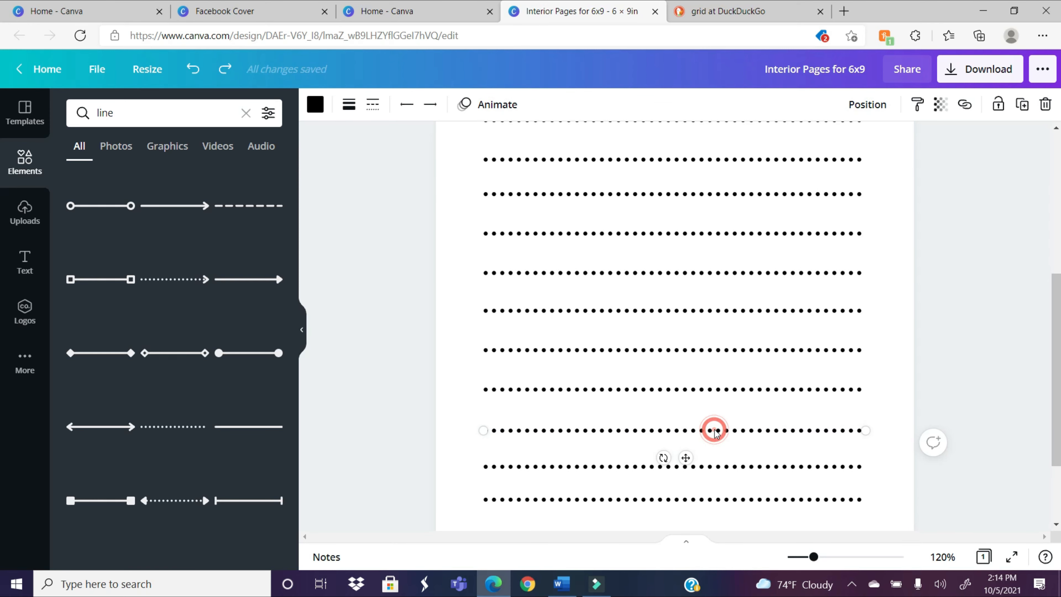
click(1012, 396)
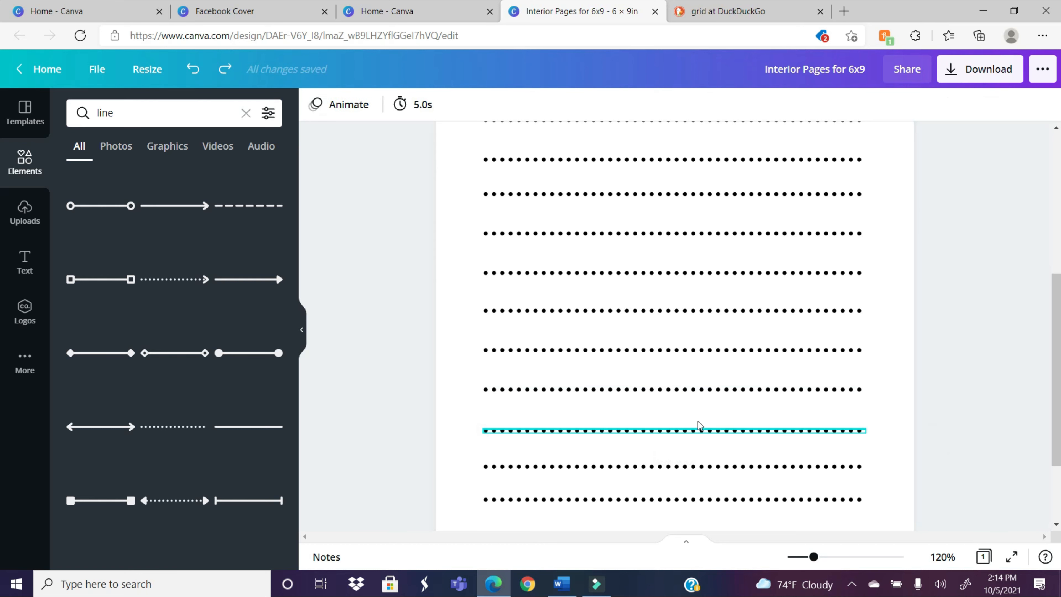
drag(696, 433, 696, 427)
click(969, 385)
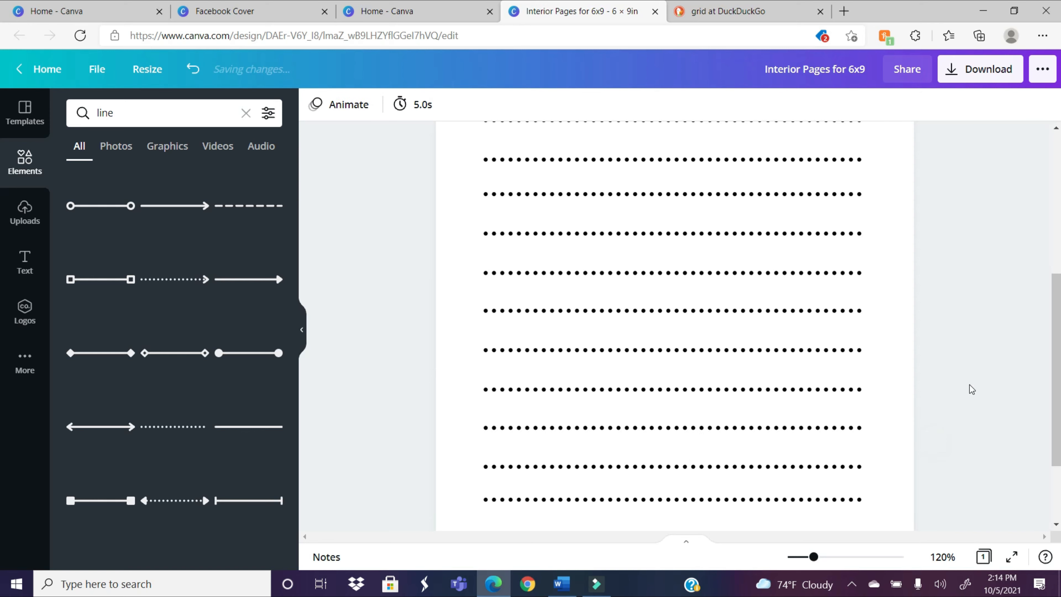
Step: Check the spacing of the dotted lines over the whole page
scroll(969, 384, down, 1)
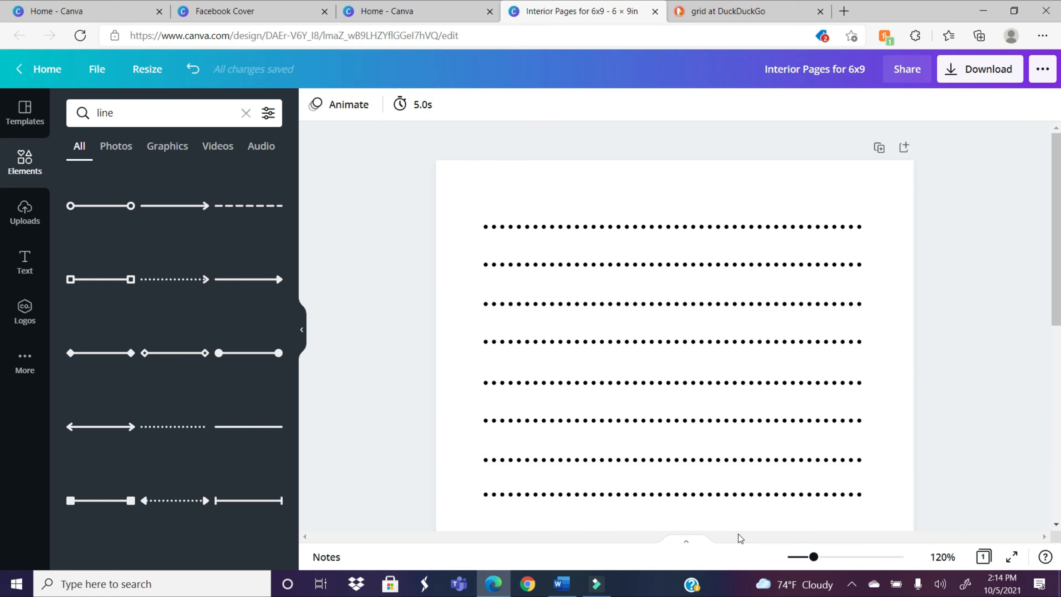
drag(813, 557, 802, 560)
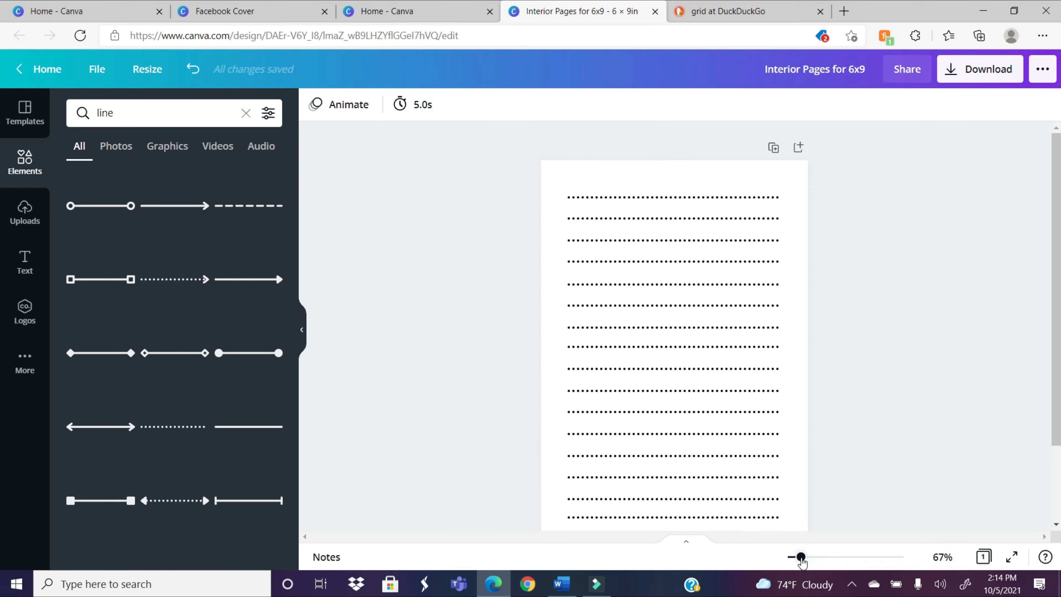
mouse_move(1057, 317)
mouse_down()
mouse_move(1057, 374)
mouse_move(1060, 352)
mouse_up()
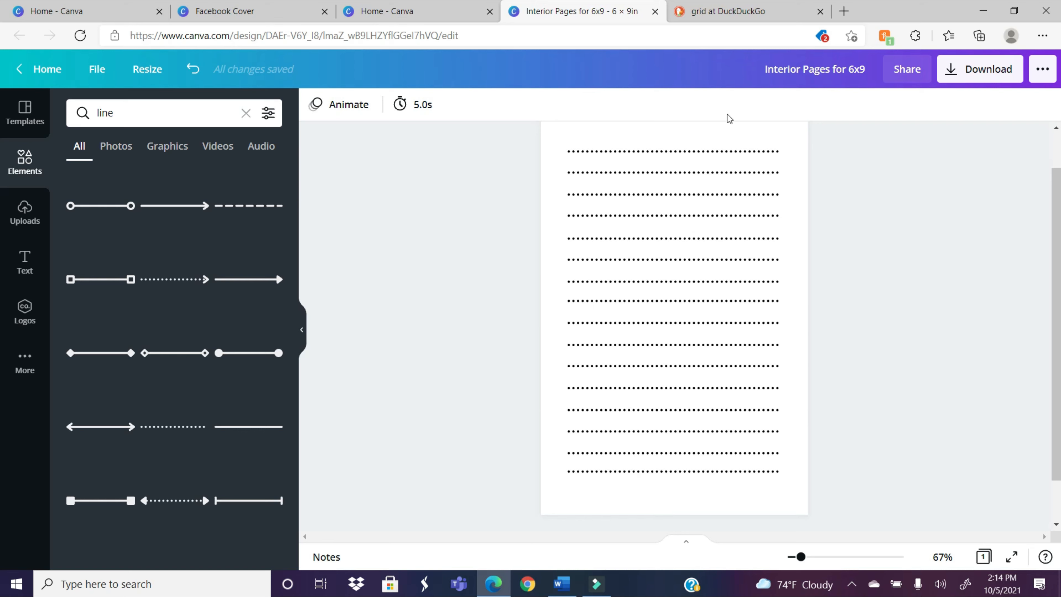
mouse_move(1060, 274)
mouse_down()
mouse_move(1060, 239)
mouse_move(1059, 270)
mouse_move(1060, 260)
mouse_up()
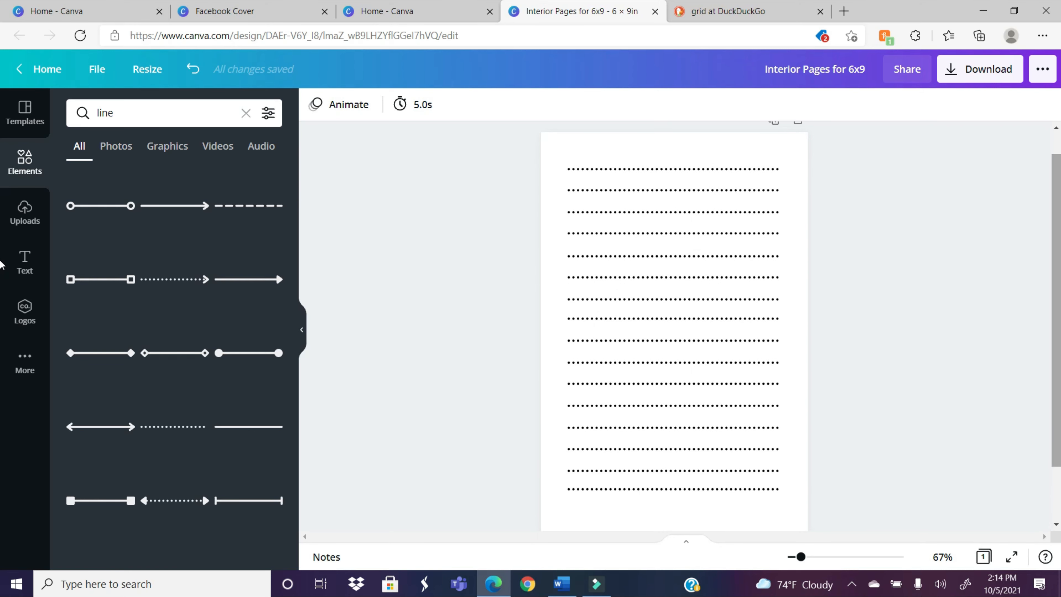